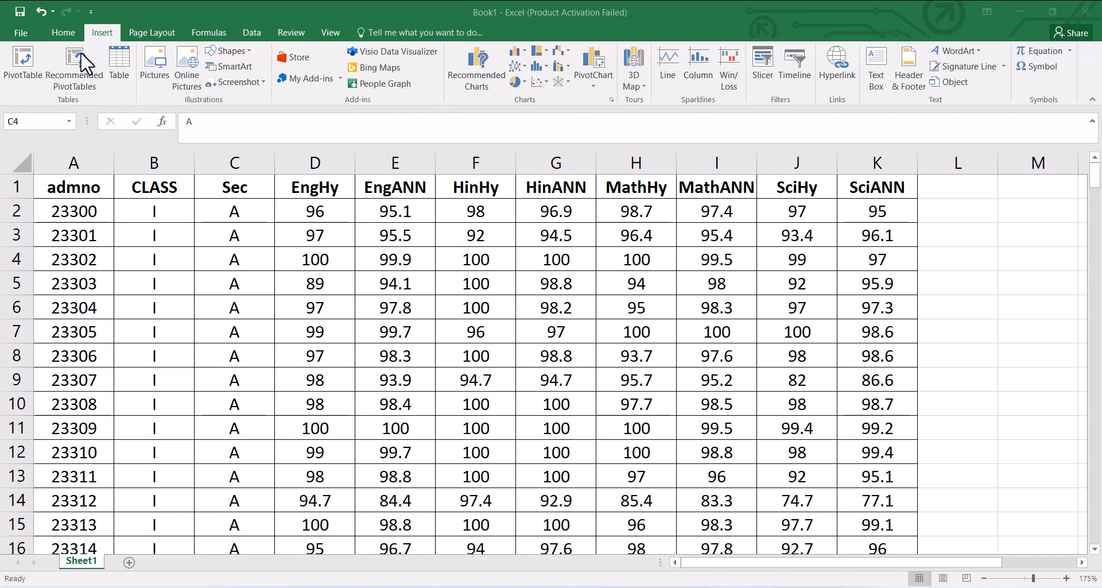
{"action": "left_click", "coordinate": [70, 35]}
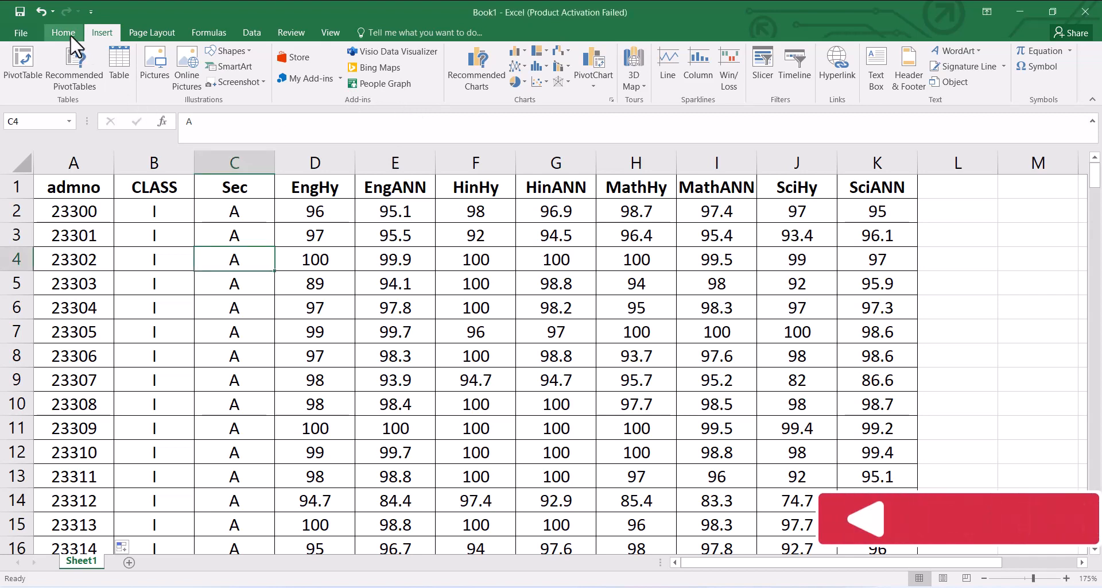
{"action": "left_click", "coordinate": [68, 32]}
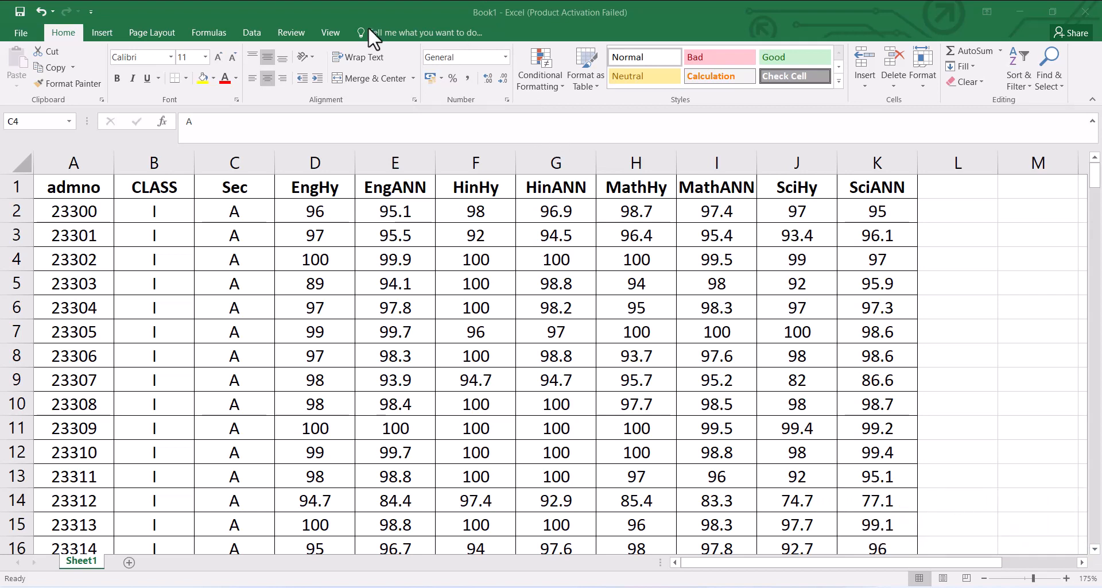
{"action": "left_click", "coordinate": [102, 39]}
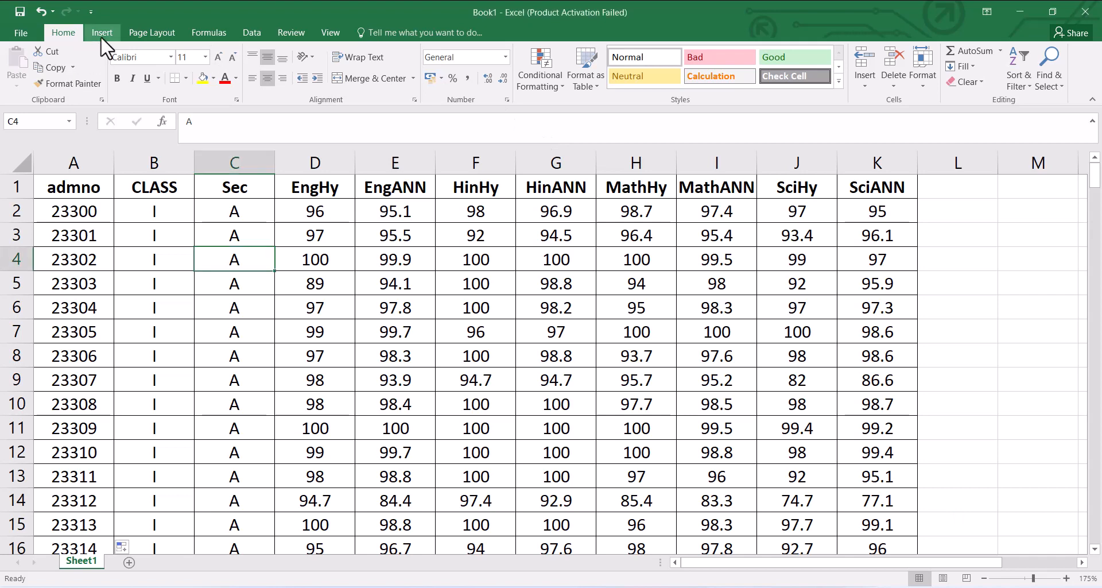
{"action": "left_click", "coordinate": [102, 33]}
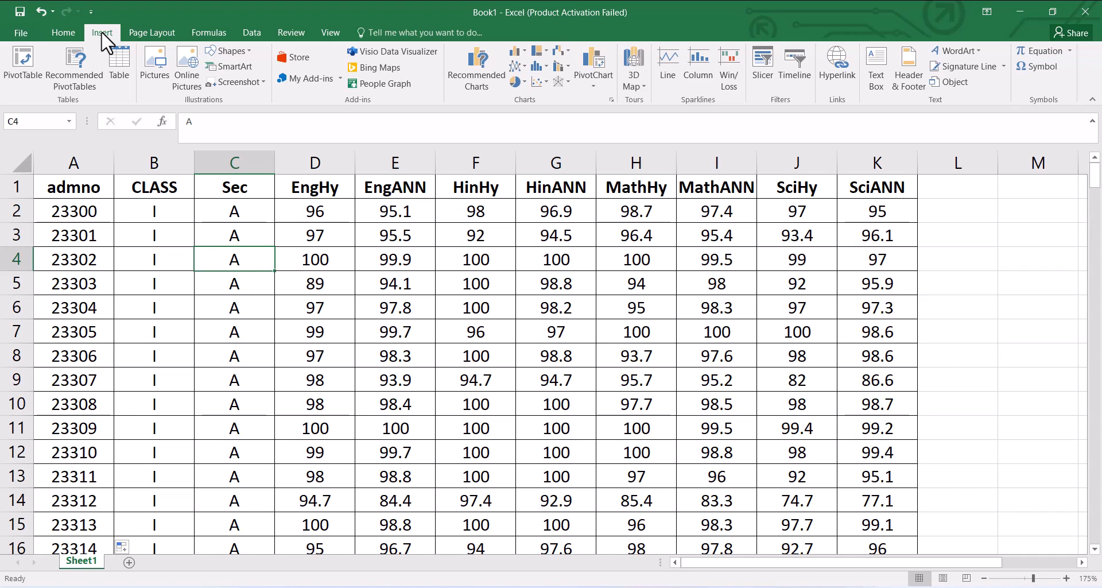
Step: Examine the source data: the admission number, class and section columns and the subject marks in columns D to K
{"action": "left_click_drag", "start_coordinate": [86, 189], "coordinate": [512, 345]}
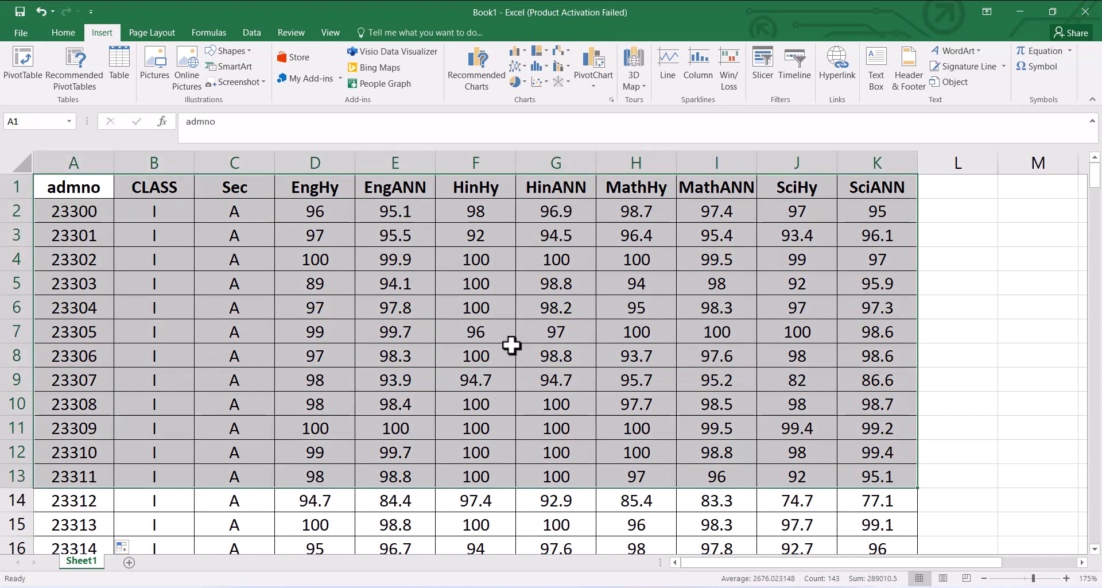
{"action": "left_click", "coordinate": [74, 162]}
{"action": "left_click", "coordinate": [154, 163]}
{"action": "left_click", "coordinate": [240, 162]}
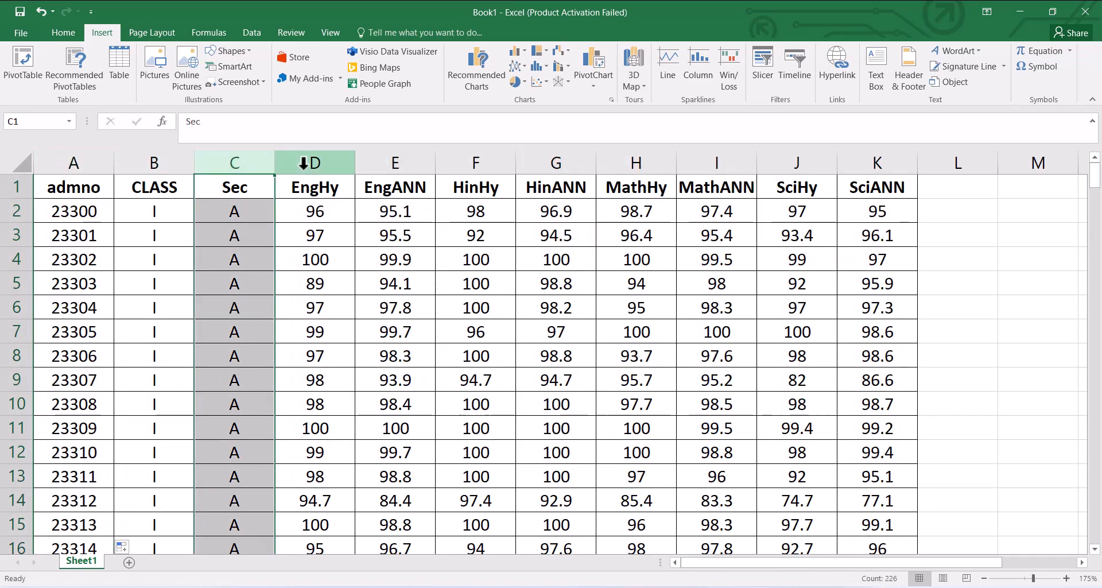
{"action": "left_click_drag", "start_coordinate": [311, 163], "coordinate": [891, 241]}
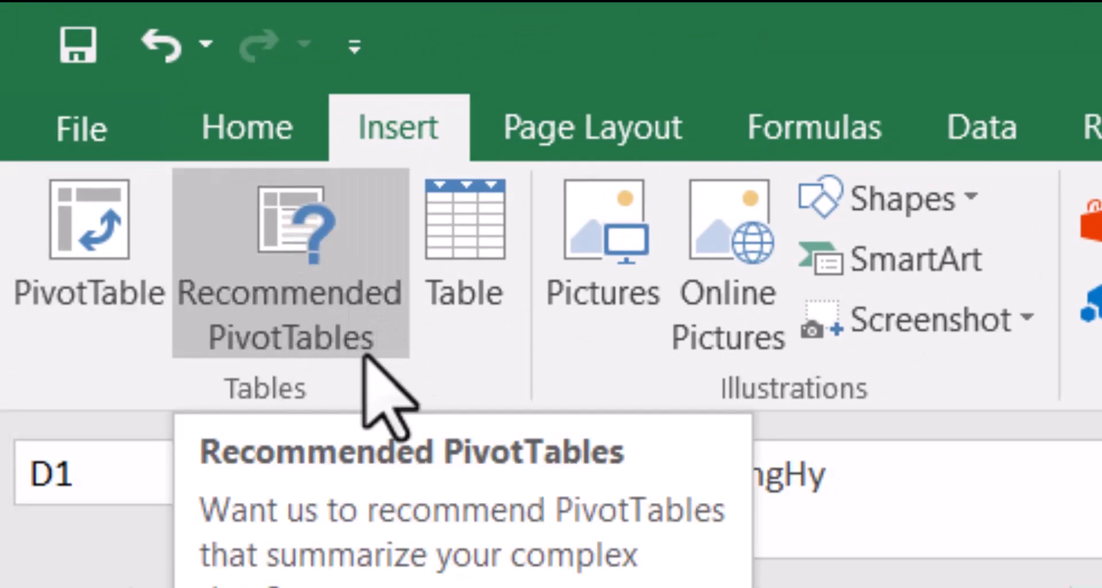
Step: Insert a PivotTable on a new worksheet, using the full data range Sheet1!$A$1:$K$226 as its source
{"action": "left_click", "coordinate": [71, 305]}
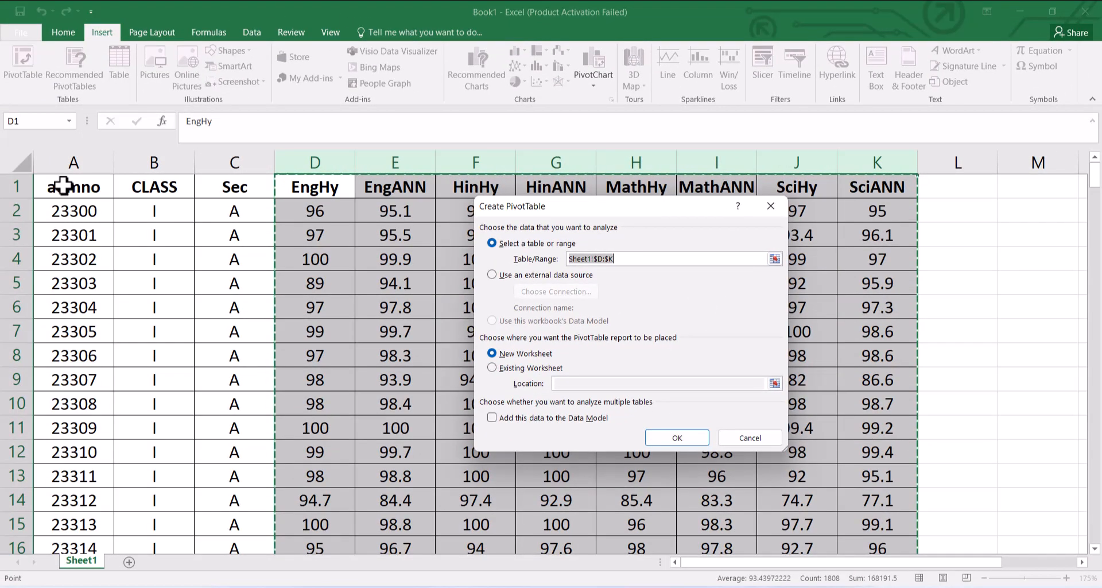
{"action": "left_click_drag", "start_coordinate": [63, 185], "coordinate": [880, 203]}
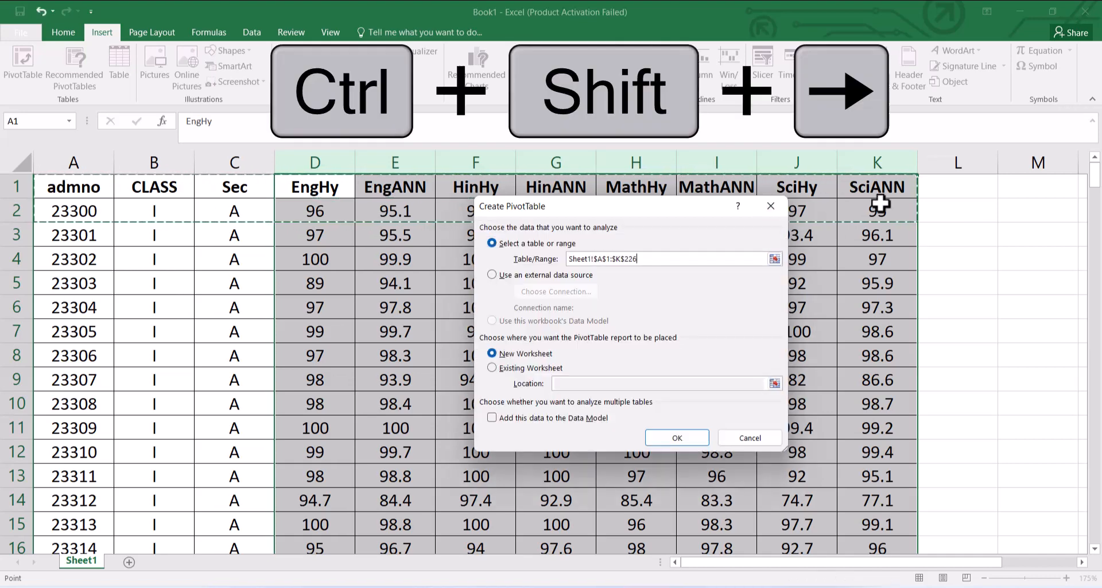
{"action": "scroll", "coordinate": [824, 394], "scroll_direction": "down", "scroll_amount": 3}
{"action": "scroll", "coordinate": [823, 396], "scroll_direction": "up", "scroll_amount": 4}
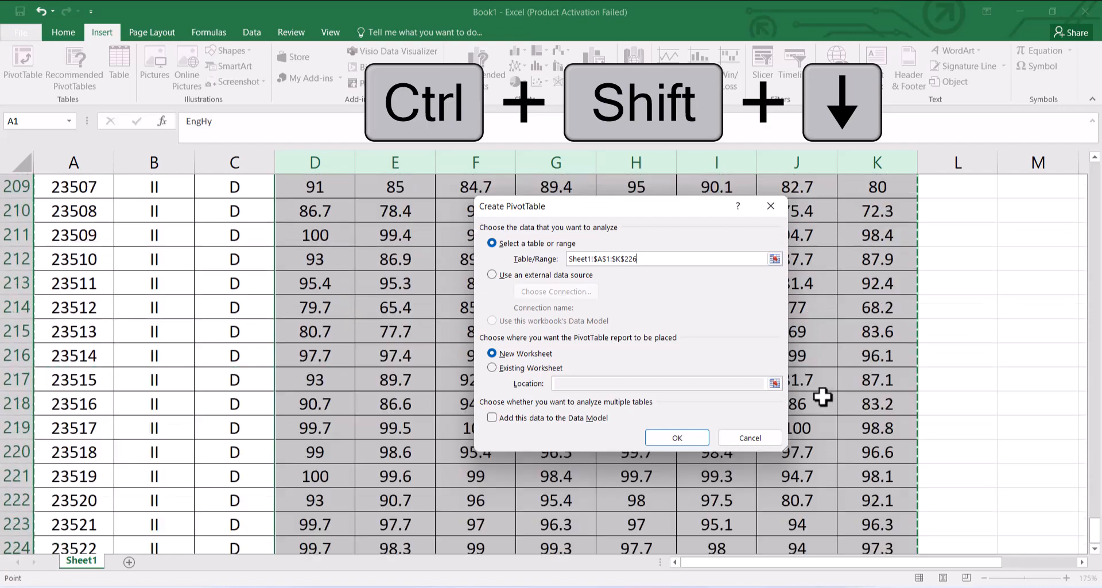
{"action": "scroll", "coordinate": [823, 397], "scroll_direction": "up", "scroll_amount": 20}
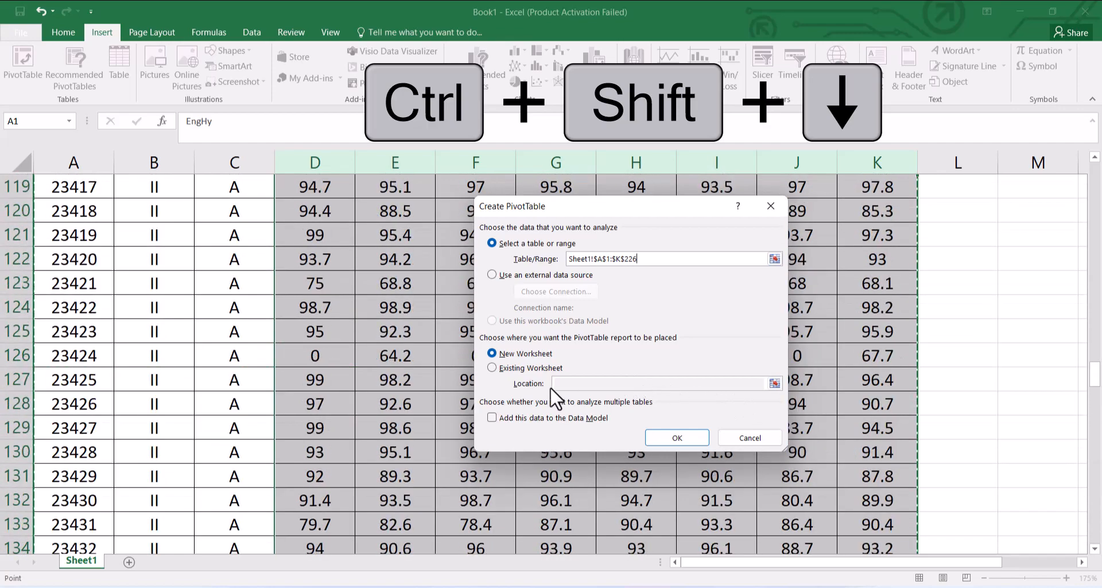
{"action": "scroll", "coordinate": [320, 312], "scroll_direction": "up", "scroll_amount": 20}
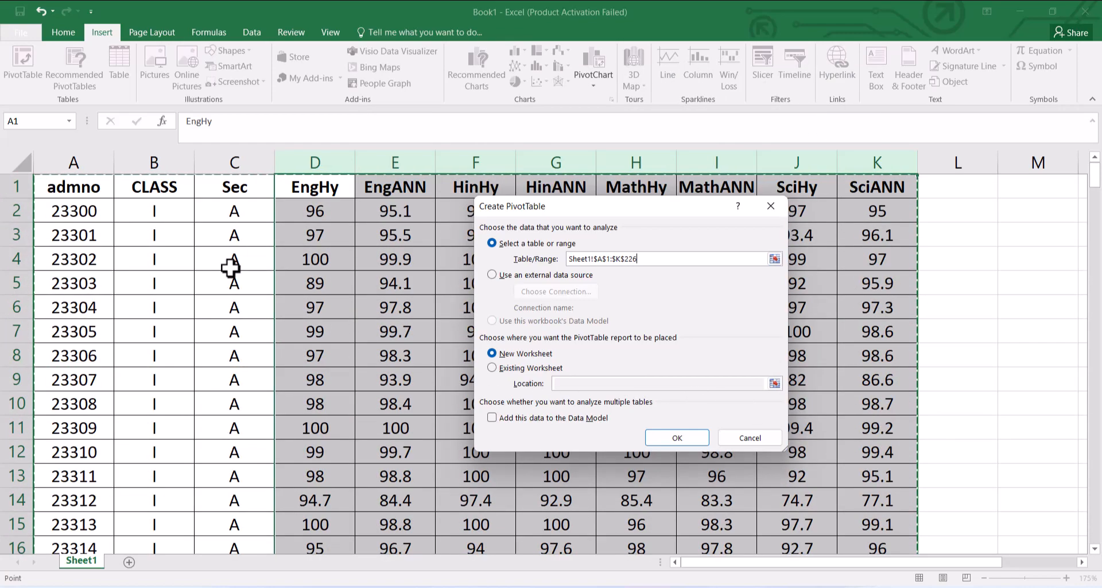
{"action": "scroll", "coordinate": [231, 267], "scroll_direction": "down", "scroll_amount": 20}
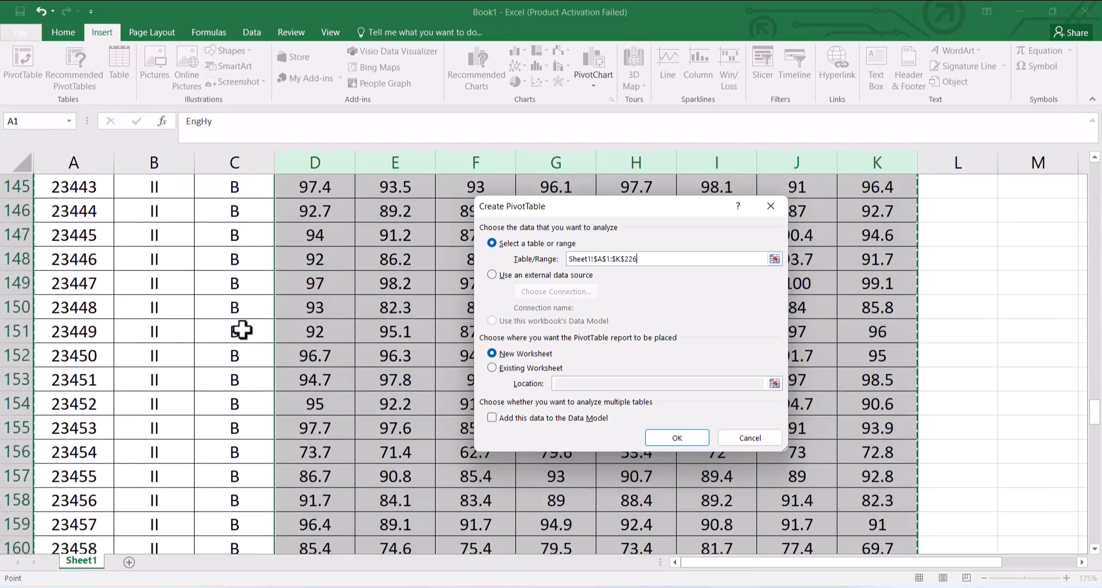
{"action": "scroll", "coordinate": [242, 330], "scroll_direction": "down", "scroll_amount": 20}
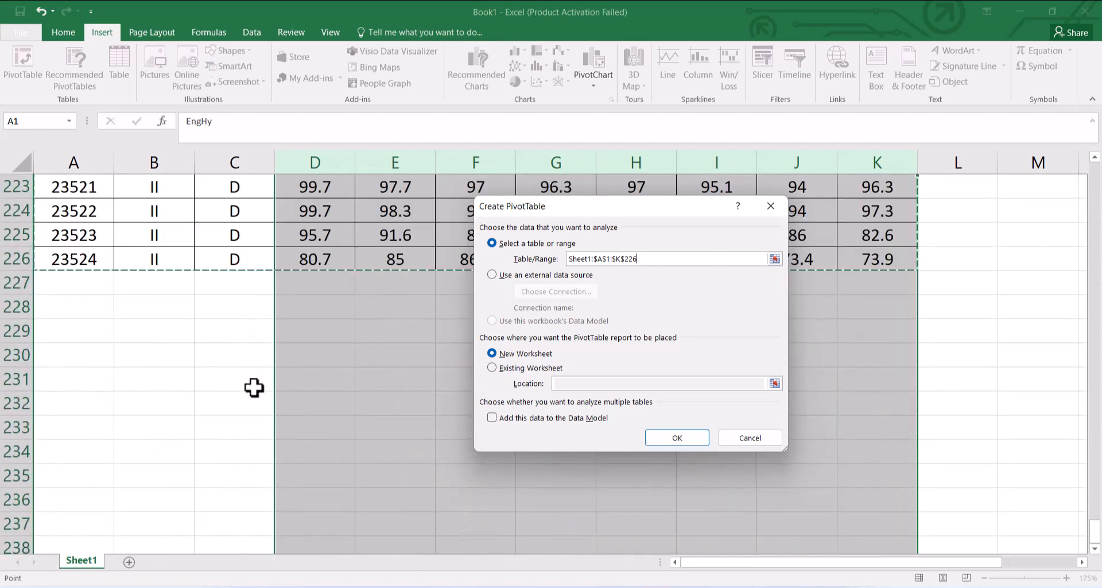
{"action": "scroll", "coordinate": [254, 388], "scroll_direction": "up", "scroll_amount": 20}
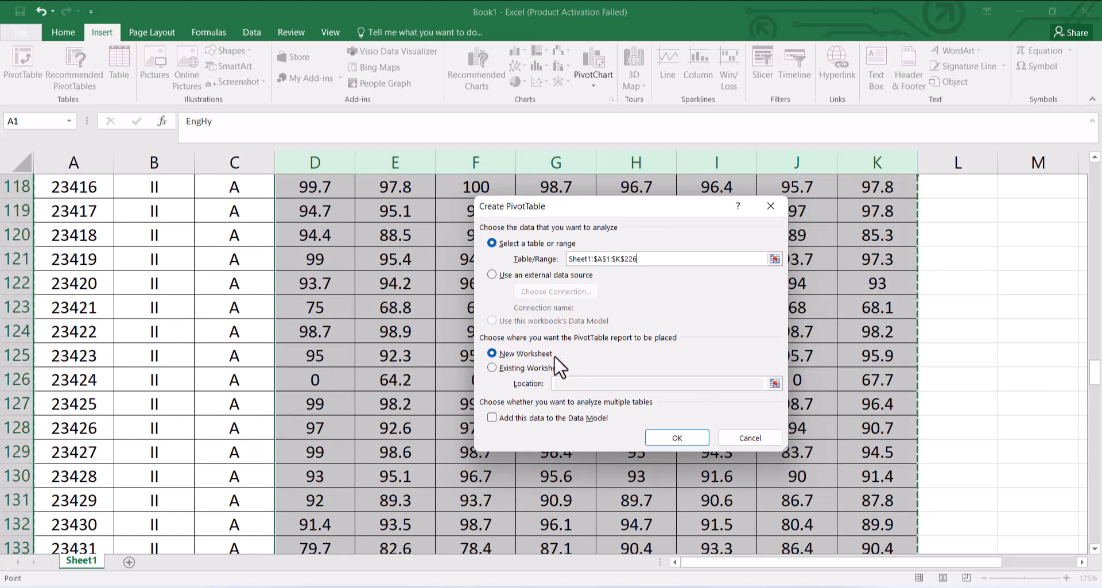
{"action": "left_click", "coordinate": [677, 438]}
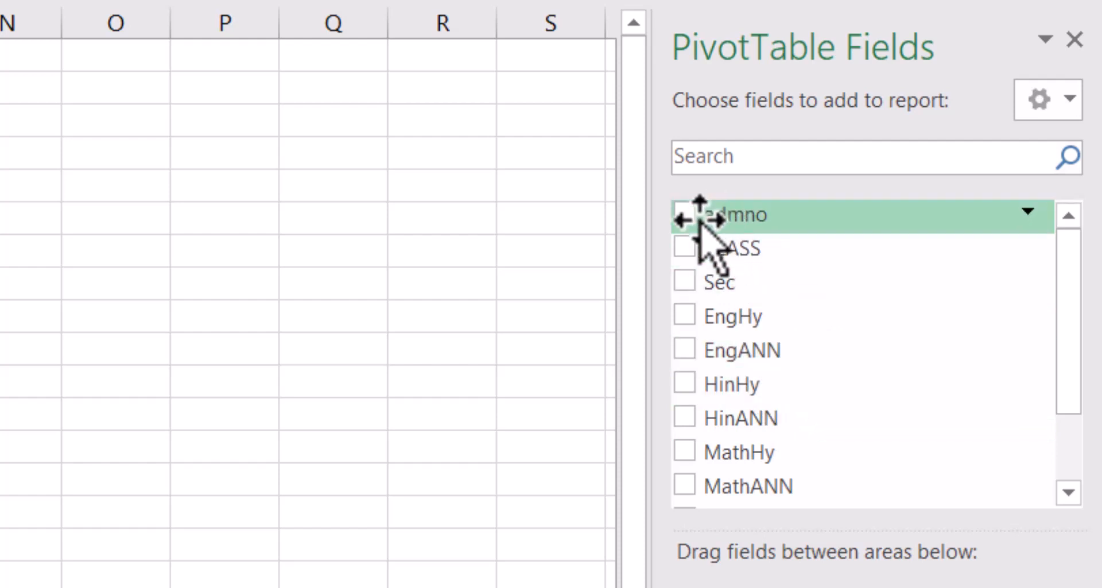
Step: Add the CLASS and Sec fields to the PivotTable as row labels, leaving admno out
{"action": "left_click", "coordinate": [686, 217]}
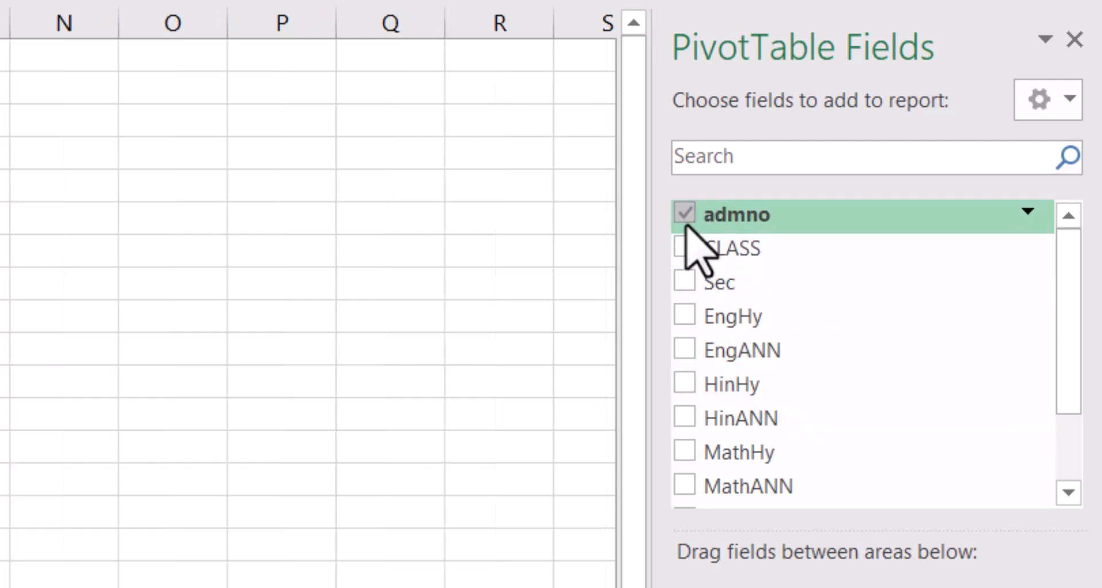
{"action": "left_click", "coordinate": [685, 217]}
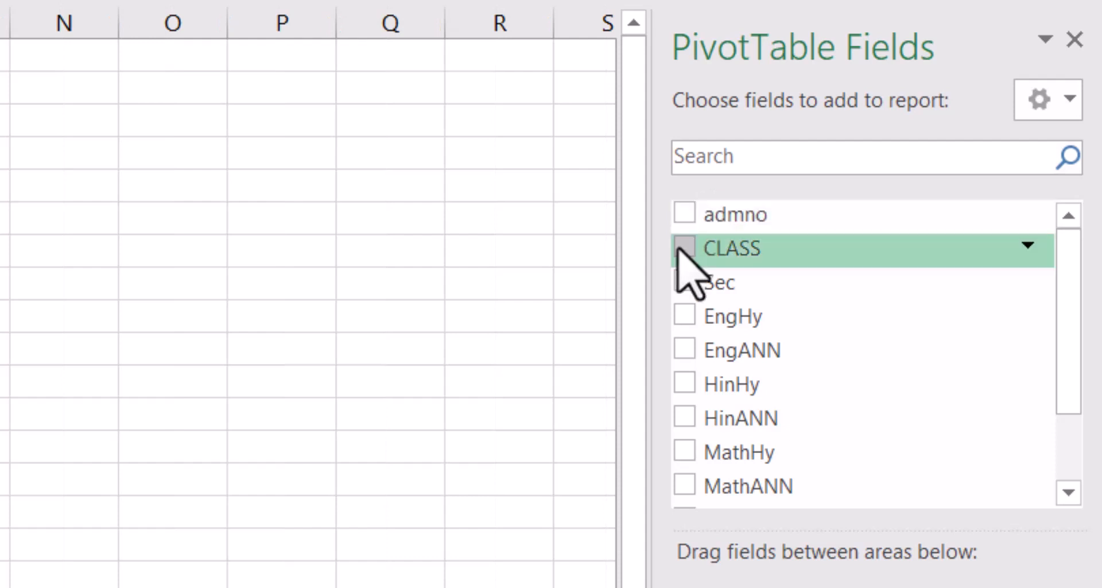
{"action": "left_click", "coordinate": [684, 248]}
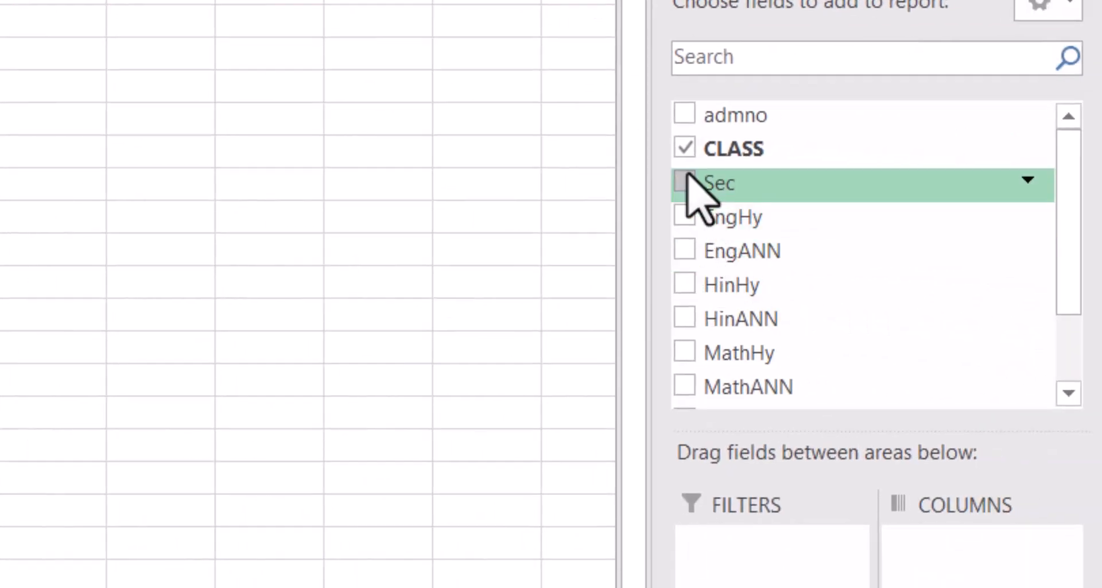
{"action": "left_click", "coordinate": [848, 195]}
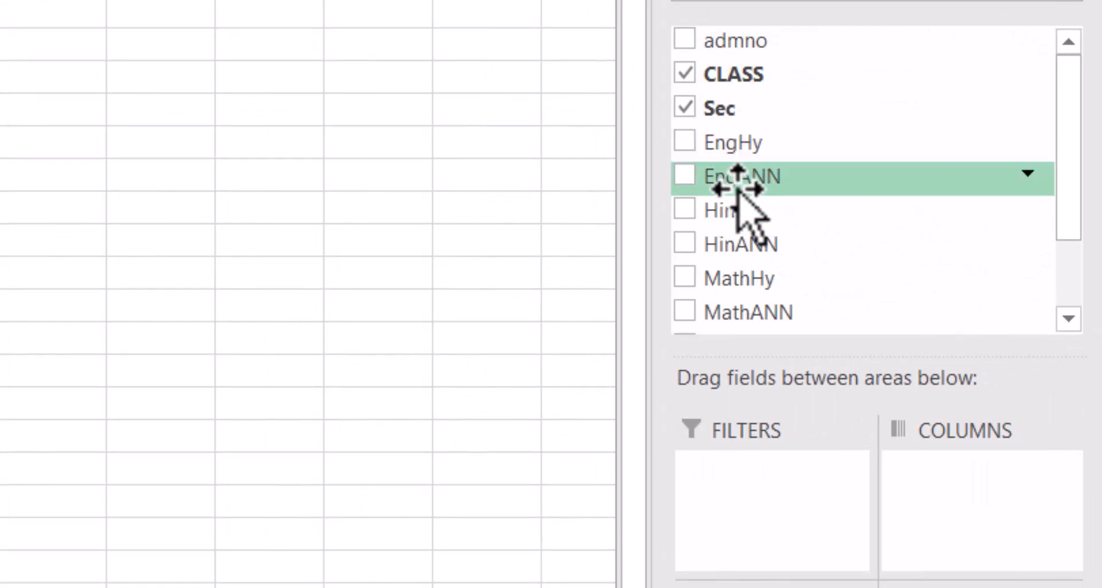
Step: Add the annual marks fields EngANN, HinANN, MathANN and SciANN to the PivotTable as summed values
{"action": "left_click", "coordinate": [686, 175]}
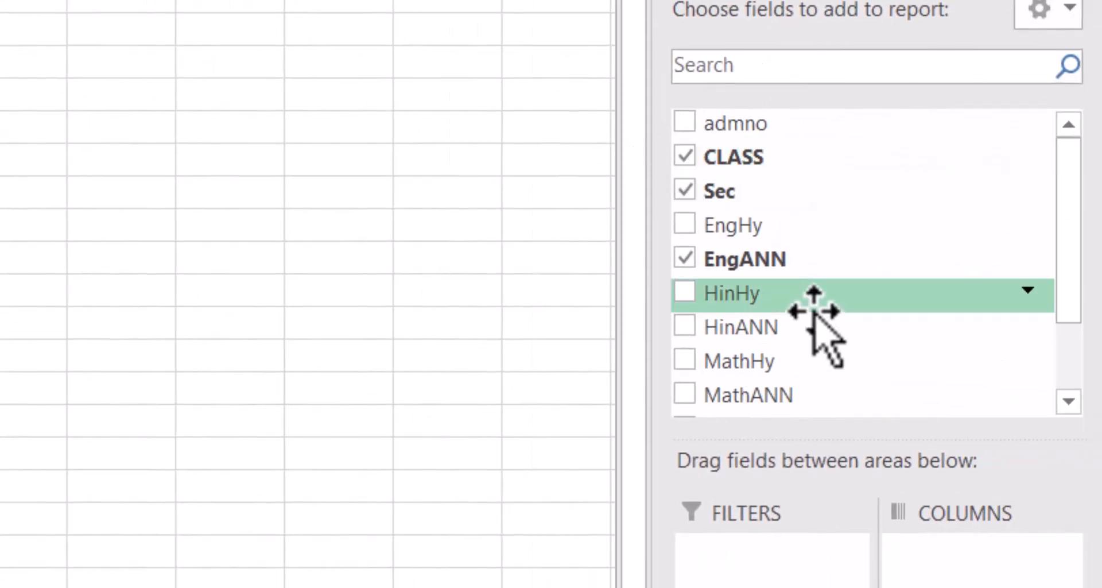
{"action": "left_click", "coordinate": [685, 326]}
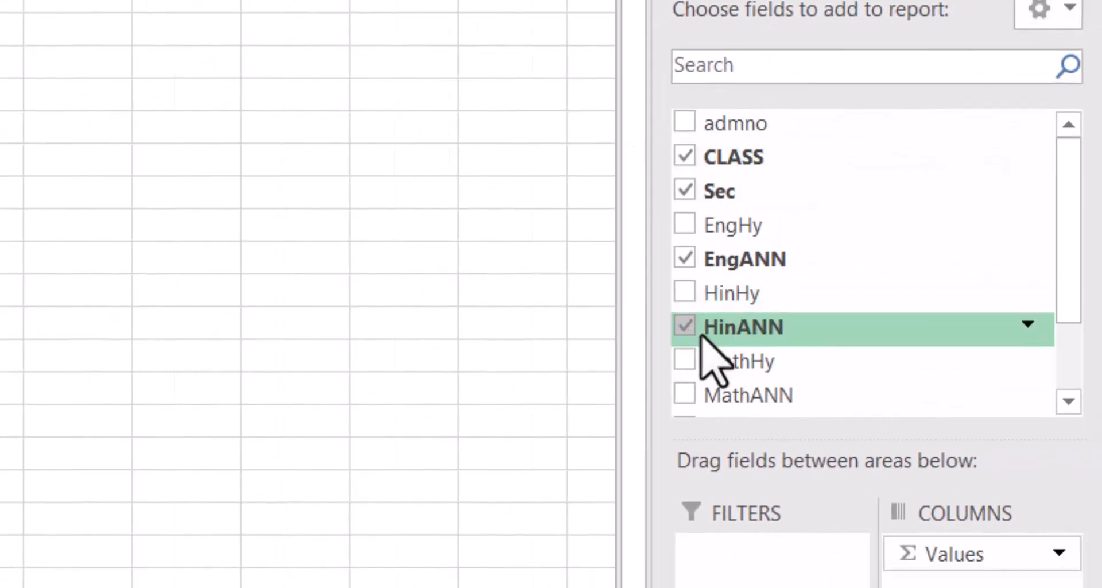
{"action": "left_click_drag", "start_coordinate": [1080, 246], "coordinate": [1083, 320]}
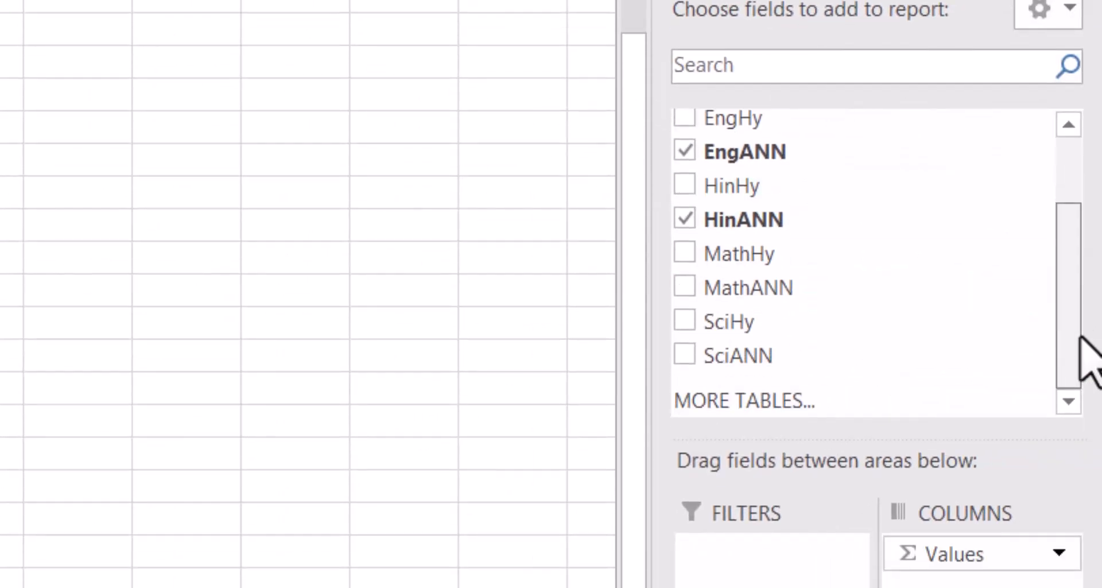
{"action": "left_click", "coordinate": [686, 290]}
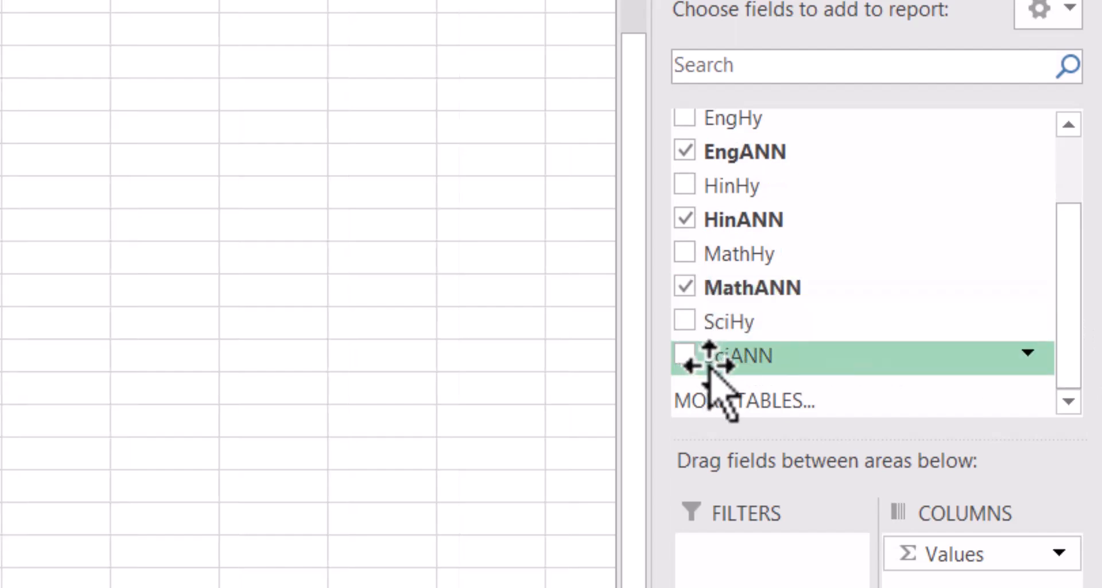
{"action": "left_click", "coordinate": [685, 355]}
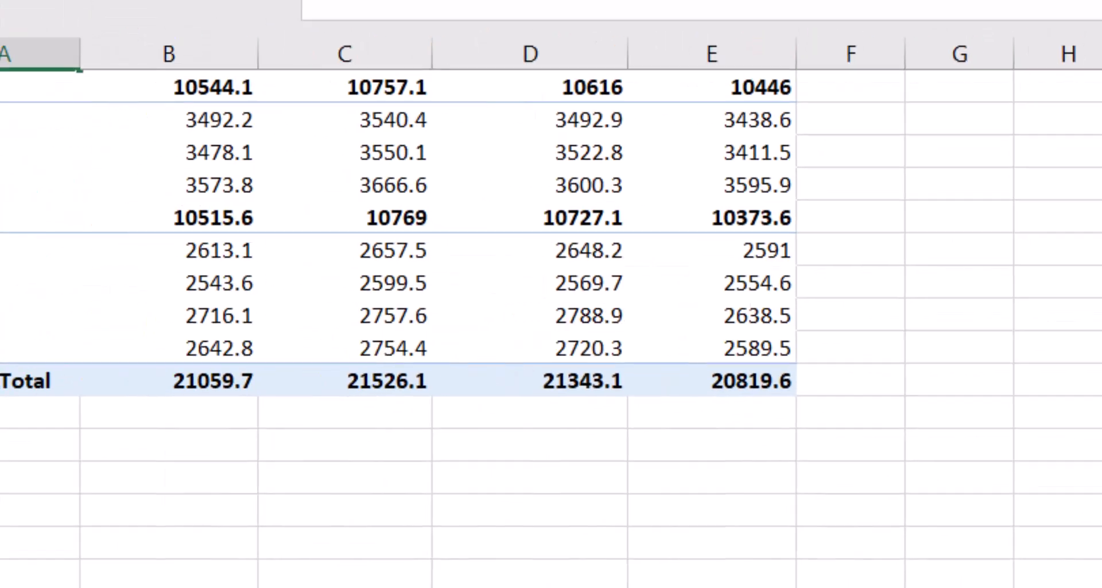
Step: Compare the PivotTable's sums per section with the EngHy marks of class I, section A in Sheet1, and return to Sheet2
{"action": "scroll", "coordinate": [984, 384], "scroll_direction": "up", "scroll_amount": 1}
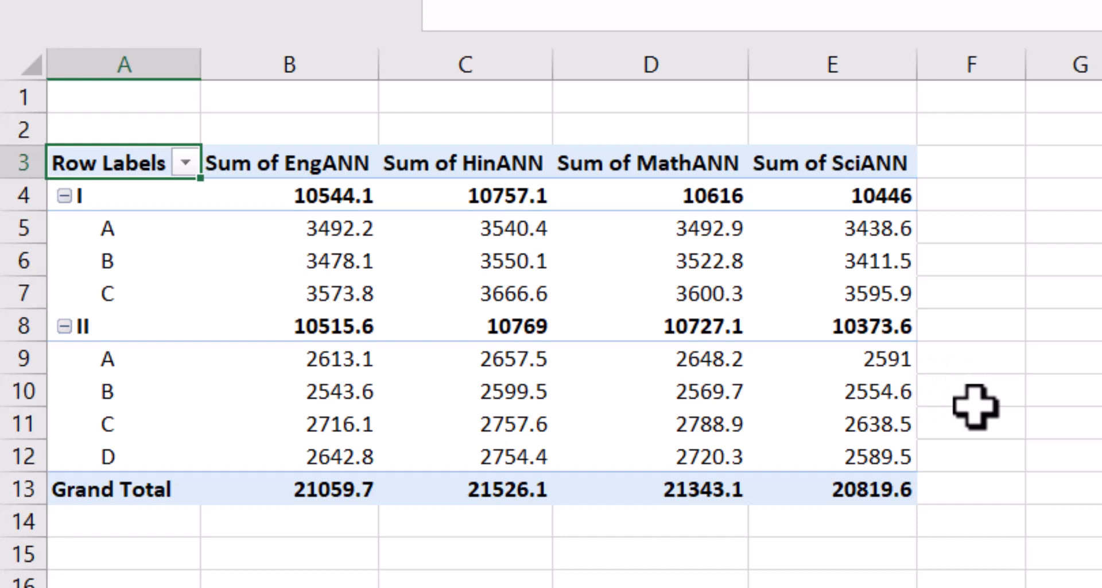
{"action": "left_click_drag", "start_coordinate": [86, 165], "coordinate": [955, 484]}
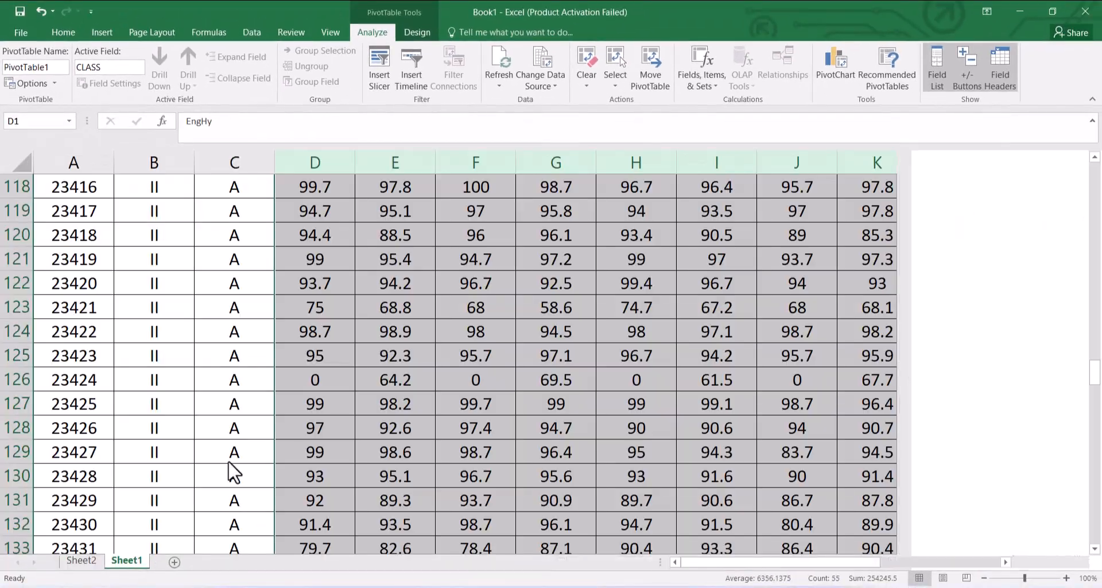
{"action": "scroll", "coordinate": [436, 357], "scroll_direction": "down", "scroll_amount": 7}
{"action": "scroll", "coordinate": [450, 357], "scroll_direction": "up", "scroll_amount": 20}
{"action": "scroll", "coordinate": [472, 345], "scroll_direction": "up", "scroll_amount": 18}
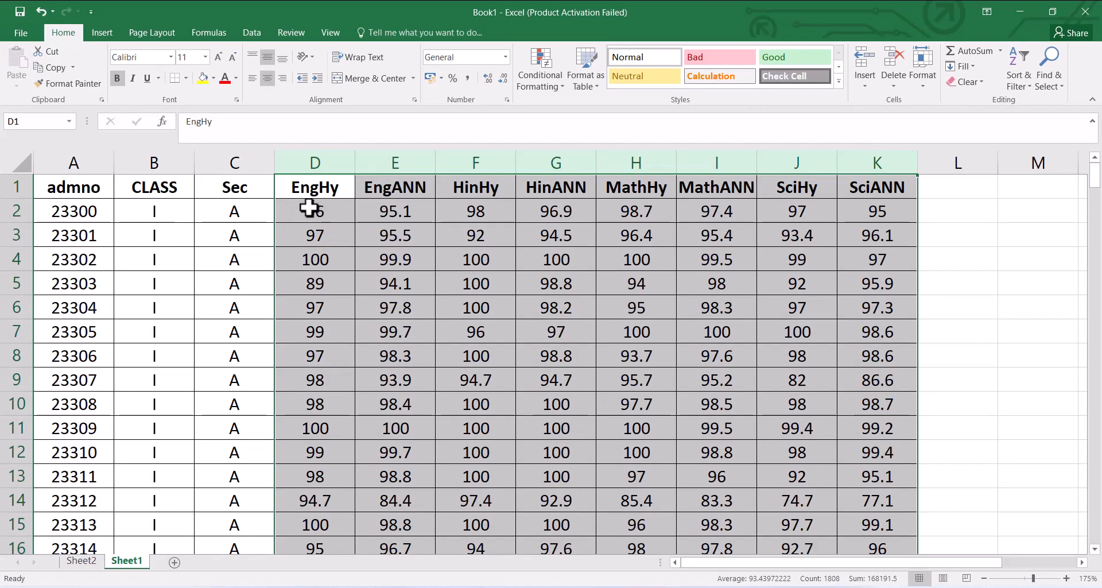
{"action": "left_click", "coordinate": [310, 208]}
{"action": "scroll", "coordinate": [324, 253], "scroll_direction": "down", "scroll_amount": 11}
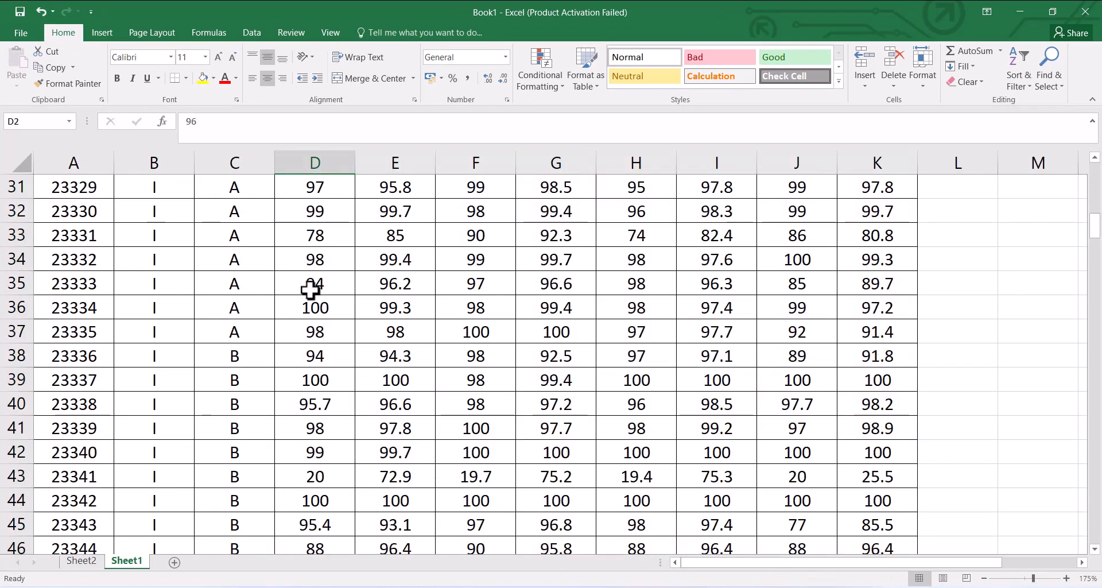
{"action": "left_click_drag", "start_coordinate": [310, 290], "coordinate": [315, 304]}
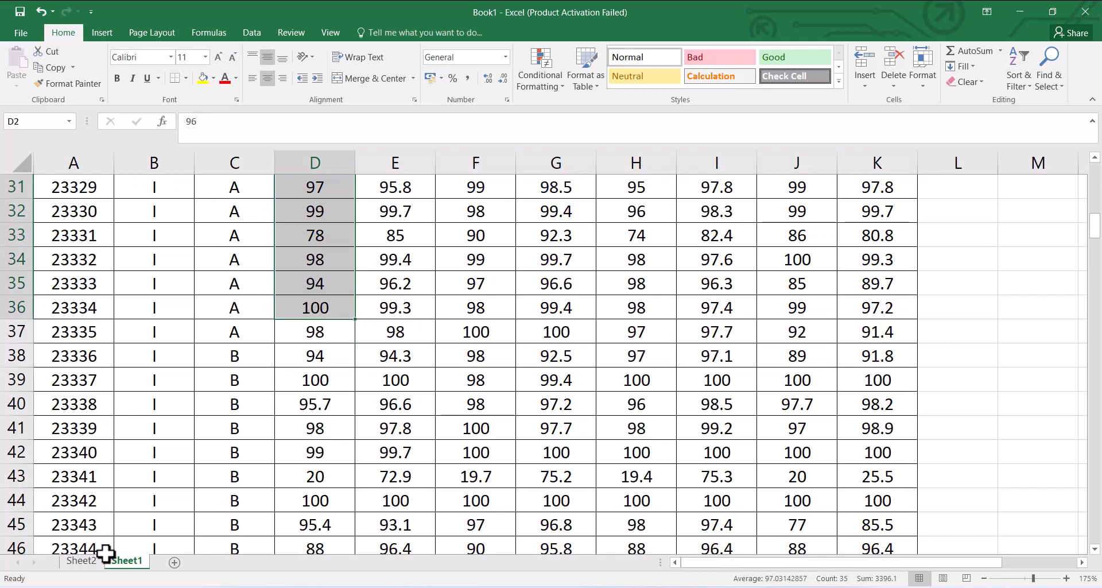
{"action": "scroll", "coordinate": [339, 344], "scroll_direction": "up", "scroll_amount": 10}
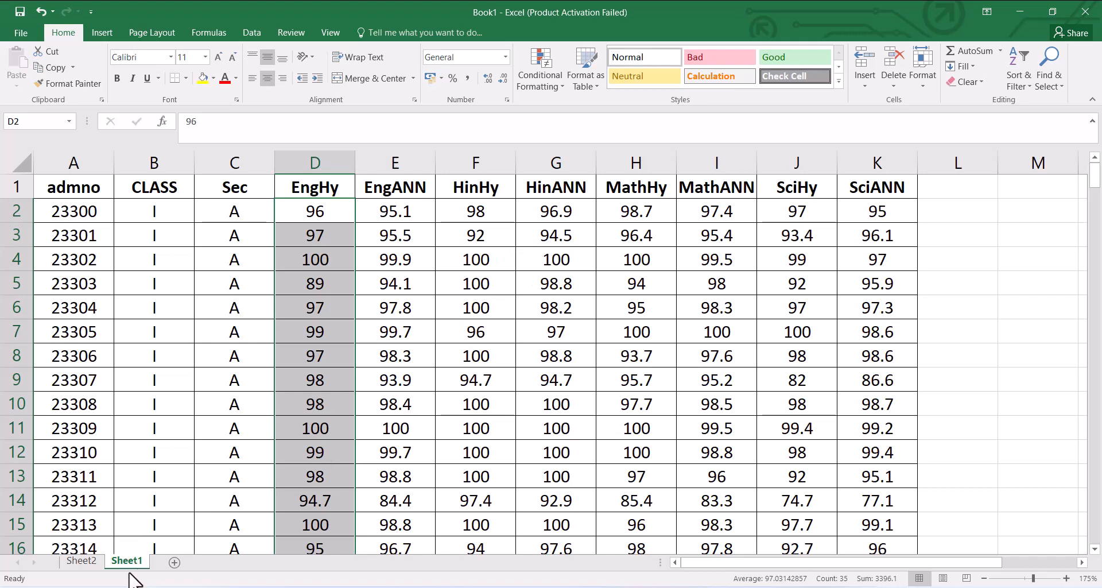
{"action": "left_click", "coordinate": [84, 563]}
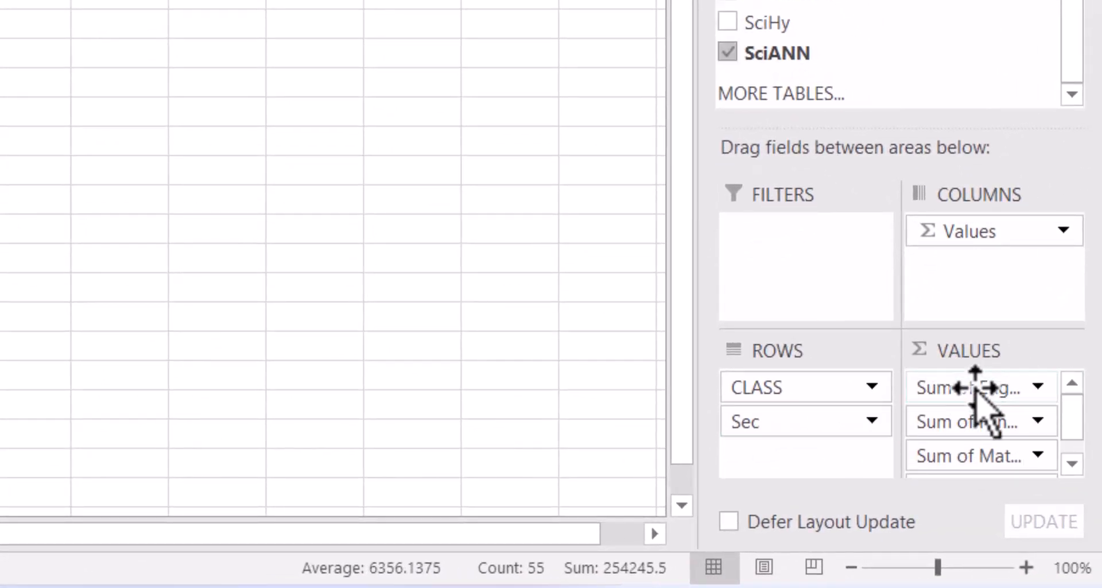
Step: Widen the PivotTable Fields pane so that the full names of the value fields fit
{"action": "scroll", "coordinate": [1037, 398], "scroll_direction": "up", "scroll_amount": 1}
{"action": "left_click", "coordinate": [1038, 398]}
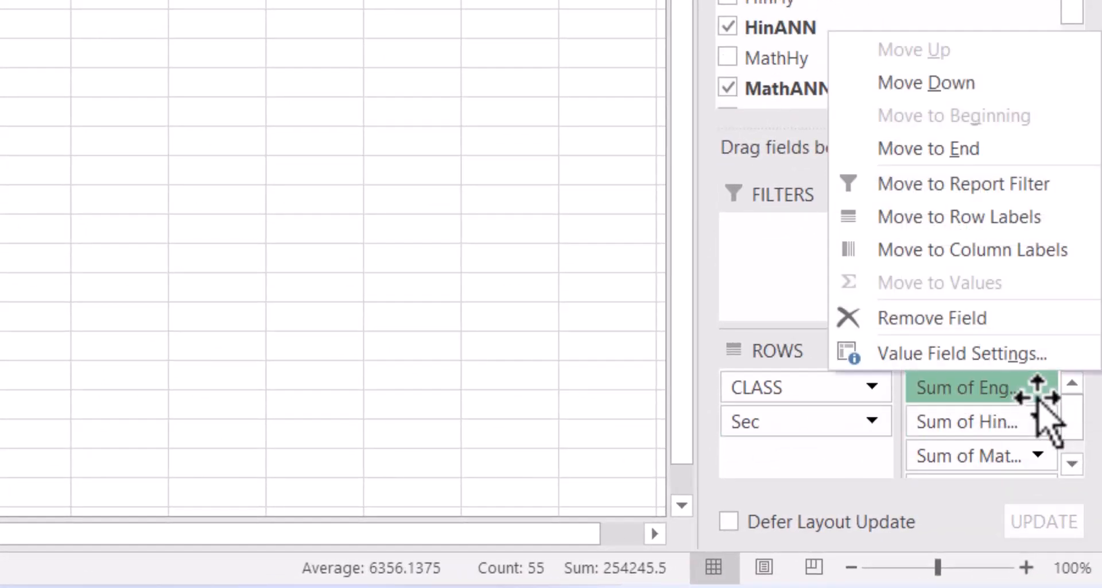
{"action": "left_click", "coordinate": [699, 210]}
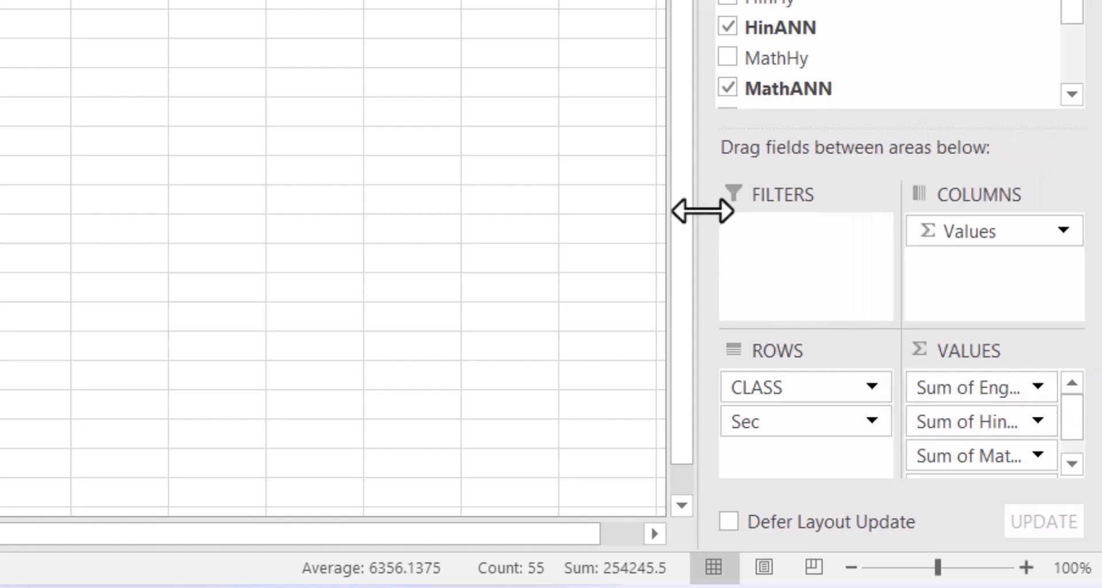
{"action": "left_click_drag", "start_coordinate": [701, 209], "coordinate": [490, 194]}
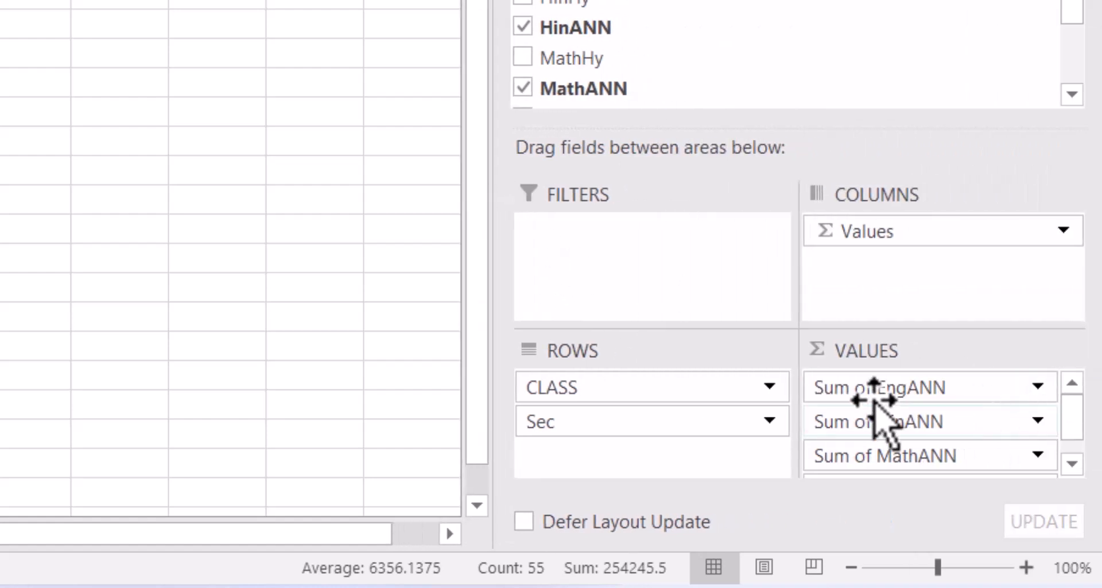
Step: Change the EngANN value field of the PivotTable to be summarized by Average
{"action": "left_click", "coordinate": [1039, 388]}
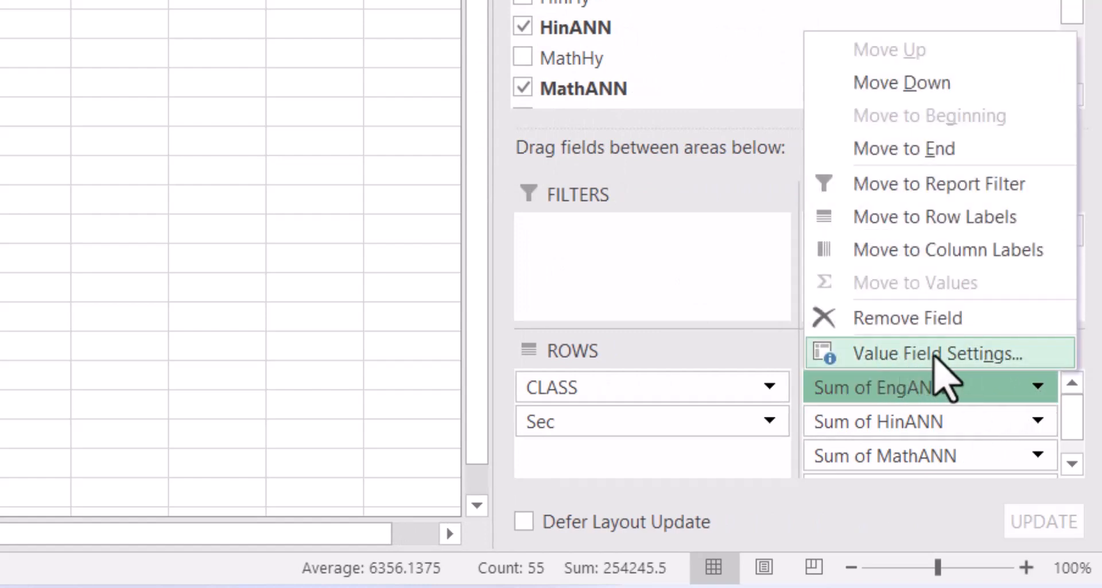
{"action": "left_click", "coordinate": [941, 362]}
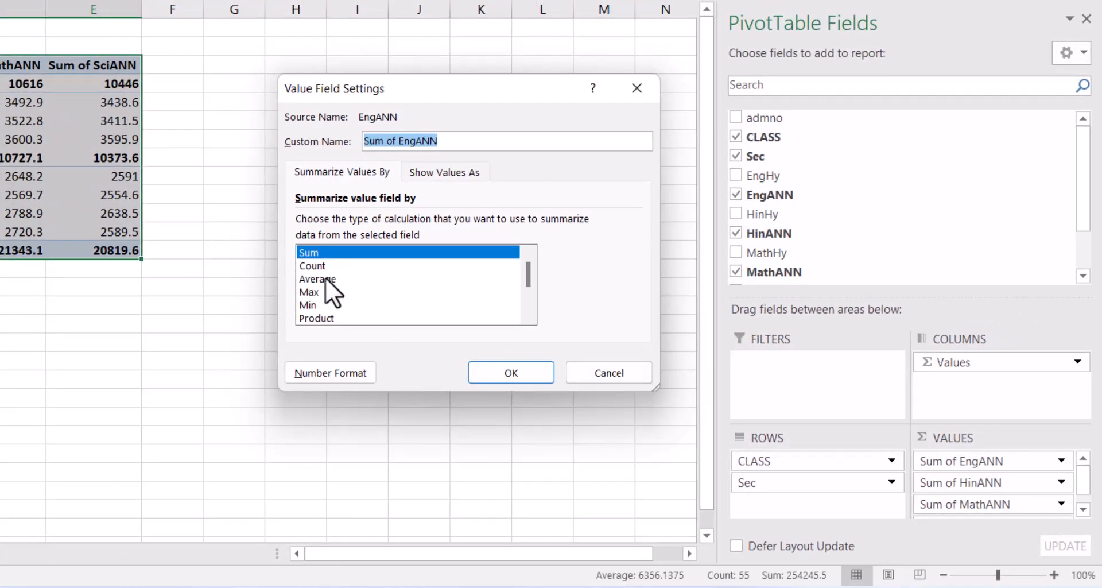
{"action": "left_click", "coordinate": [326, 282]}
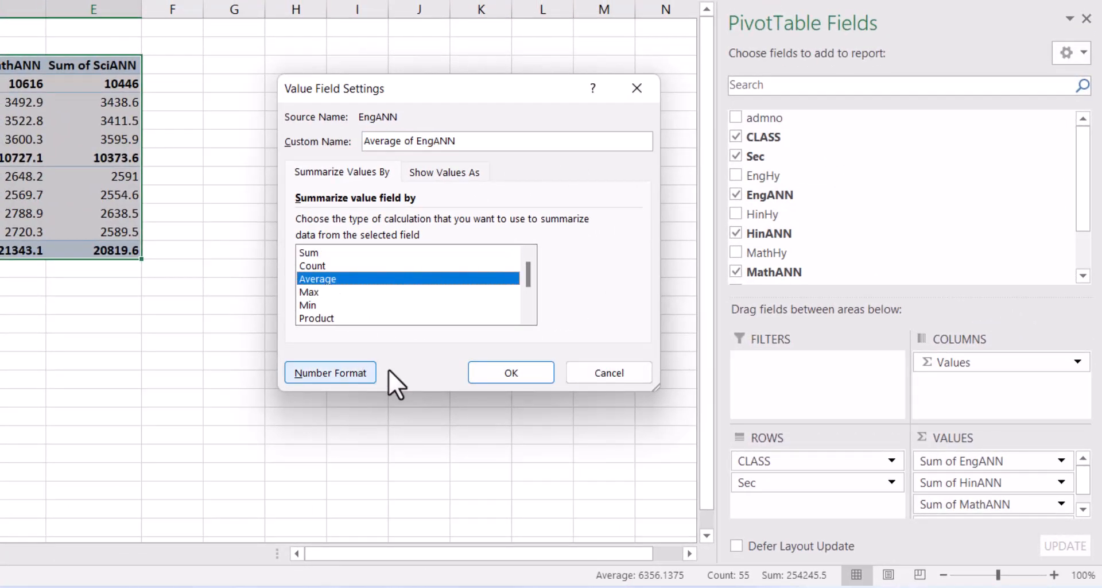
{"action": "left_click", "coordinate": [512, 373]}
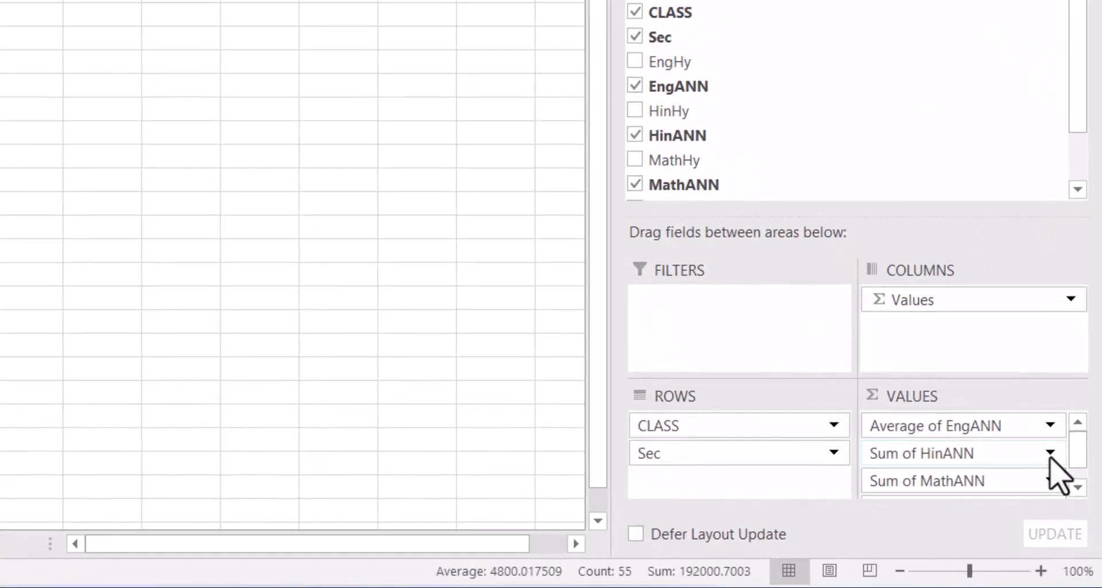
Step: Change the HinANN value field to be summarized by Average and check the two average columns
{"action": "left_click", "coordinate": [1050, 454]}
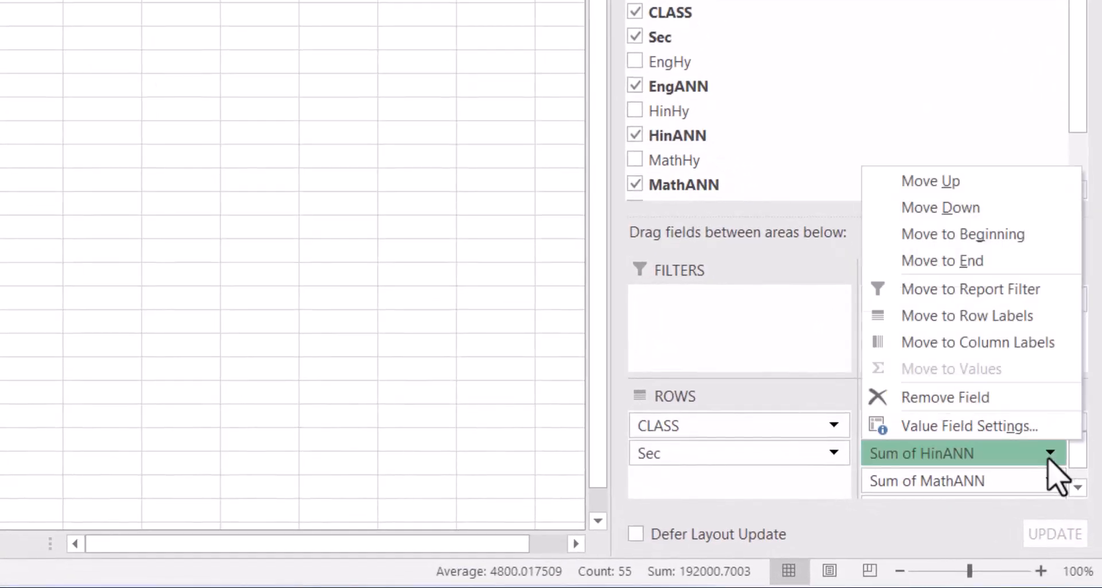
{"action": "left_click", "coordinate": [942, 431]}
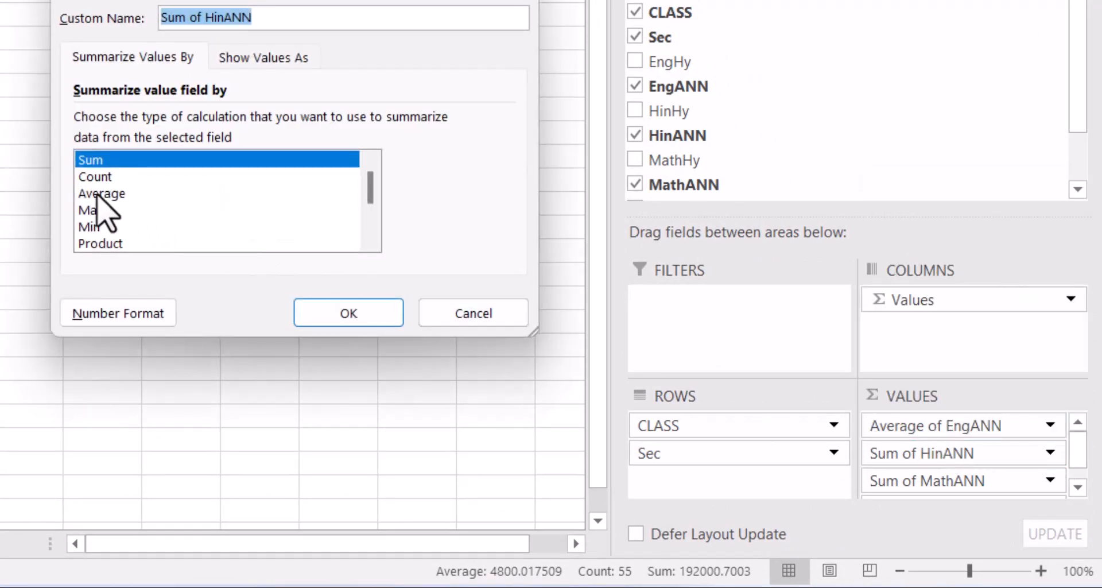
{"action": "left_click", "coordinate": [98, 194]}
{"action": "left_click", "coordinate": [356, 313]}
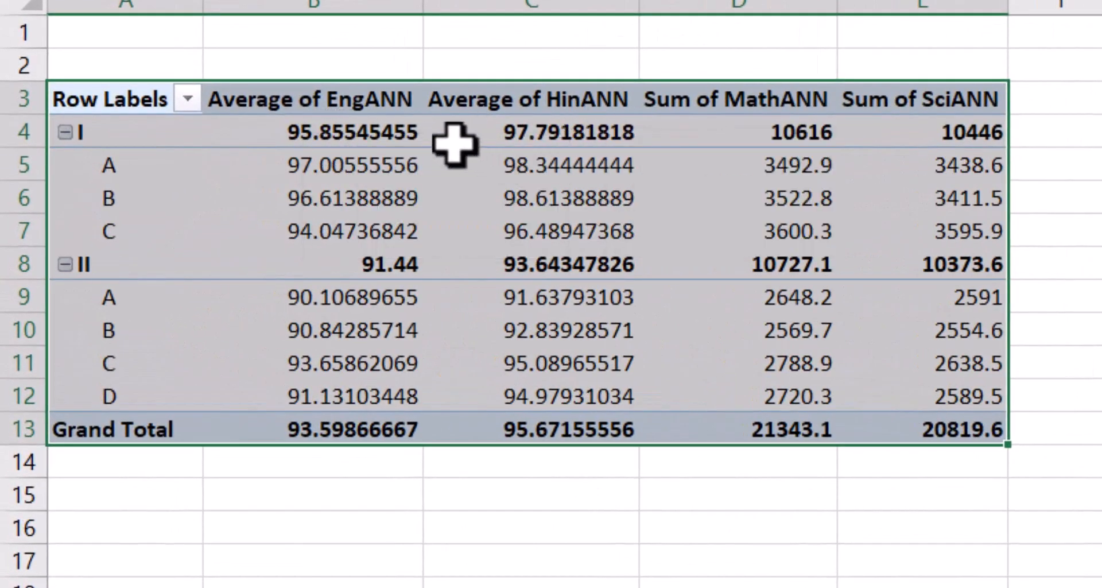
{"action": "left_click", "coordinate": [355, 129]}
{"action": "left_click_drag", "start_coordinate": [354, 129], "coordinate": [524, 165]}
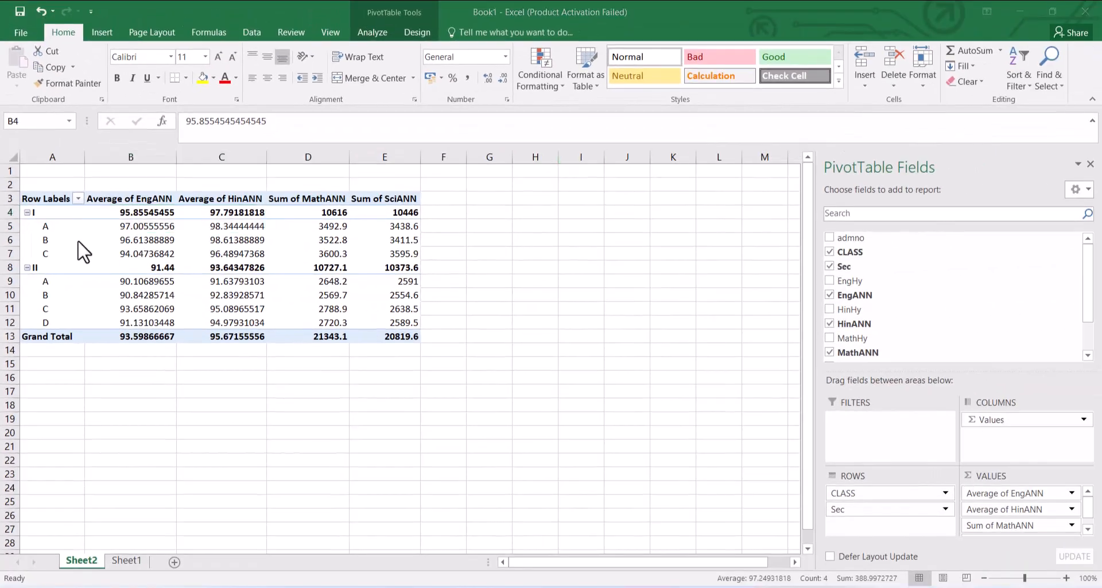
Step: Change the MathANN value field to be summarized by Average
{"action": "left_click", "coordinate": [1071, 525]}
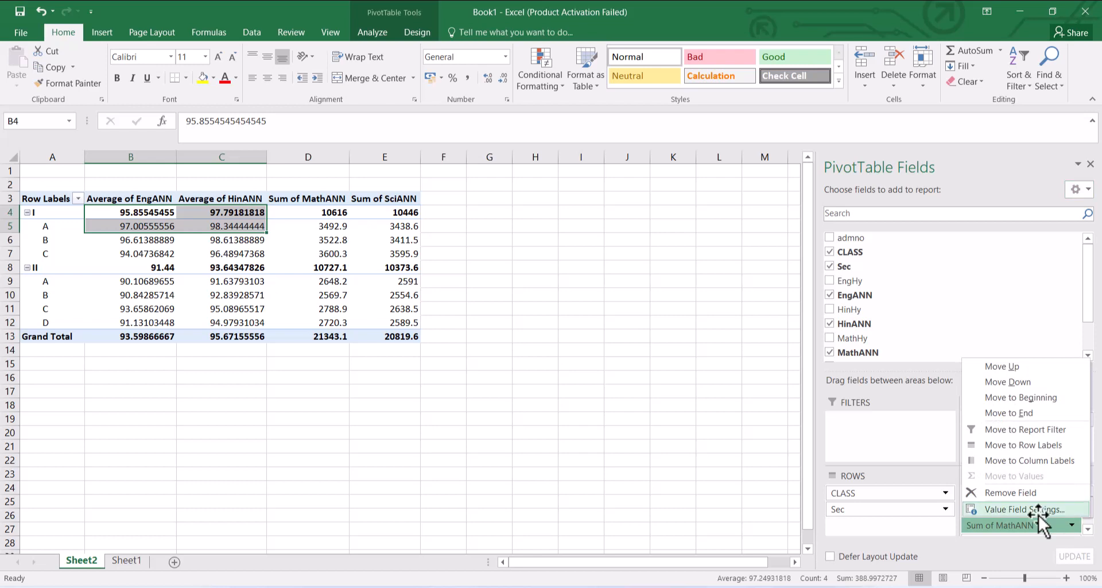
{"action": "left_click", "coordinate": [1039, 510]}
{"action": "left_click", "coordinate": [522, 358]}
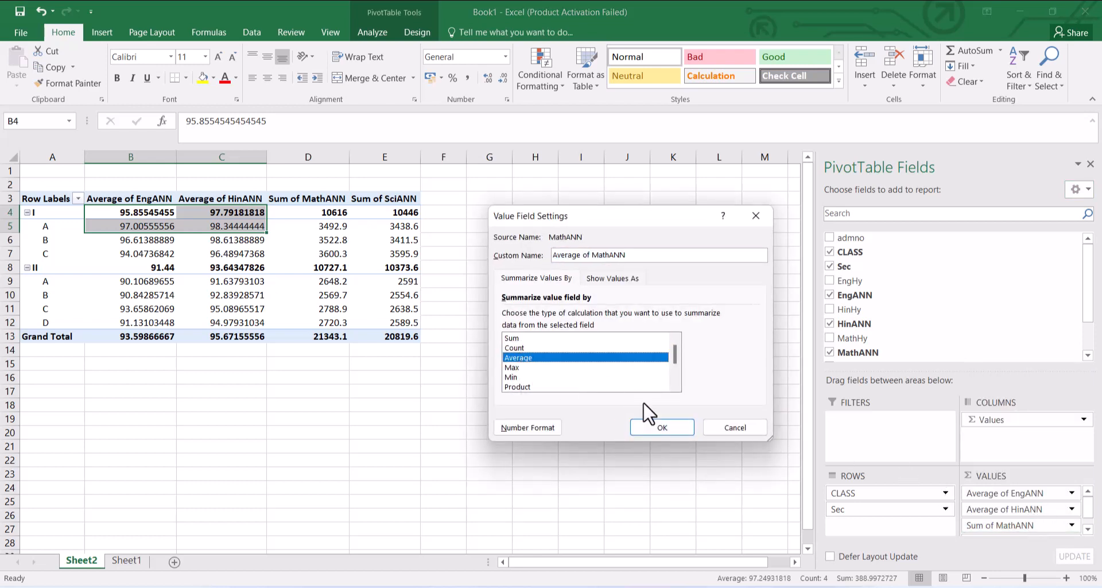
{"action": "left_click", "coordinate": [676, 426]}
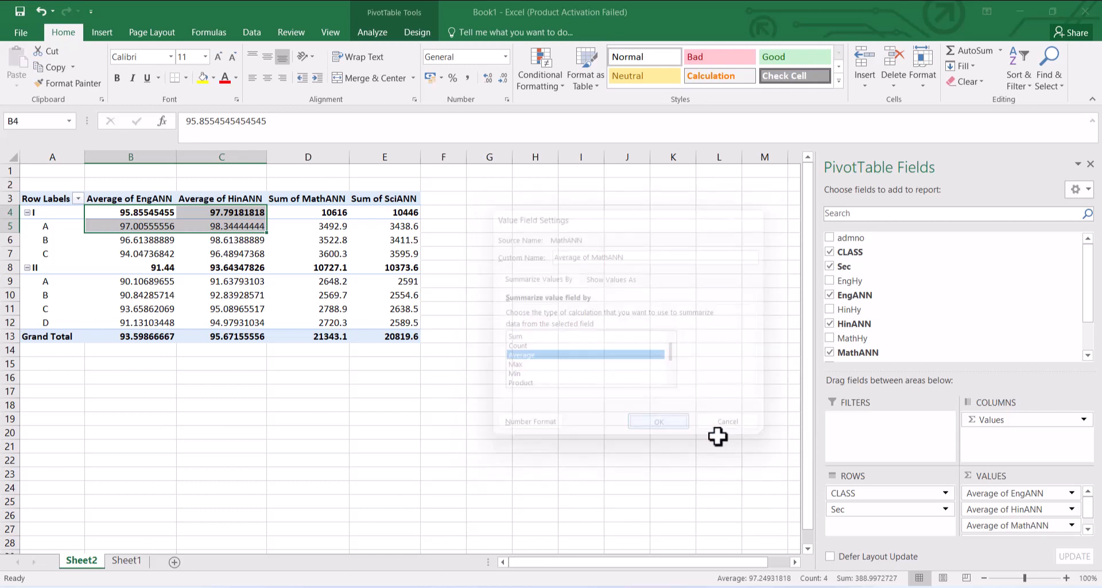
Step: Change the SciANN value field to be summarized by Average and review the averages of all sections
{"action": "left_click", "coordinate": [1087, 528]}
{"action": "left_click", "coordinate": [1072, 528]}
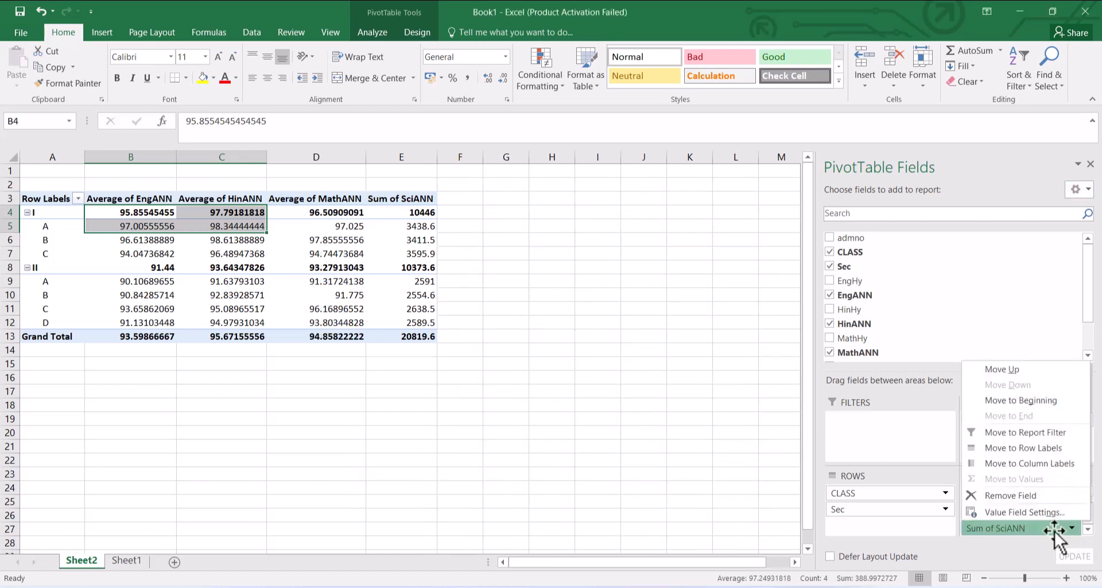
{"action": "left_click", "coordinate": [1001, 514]}
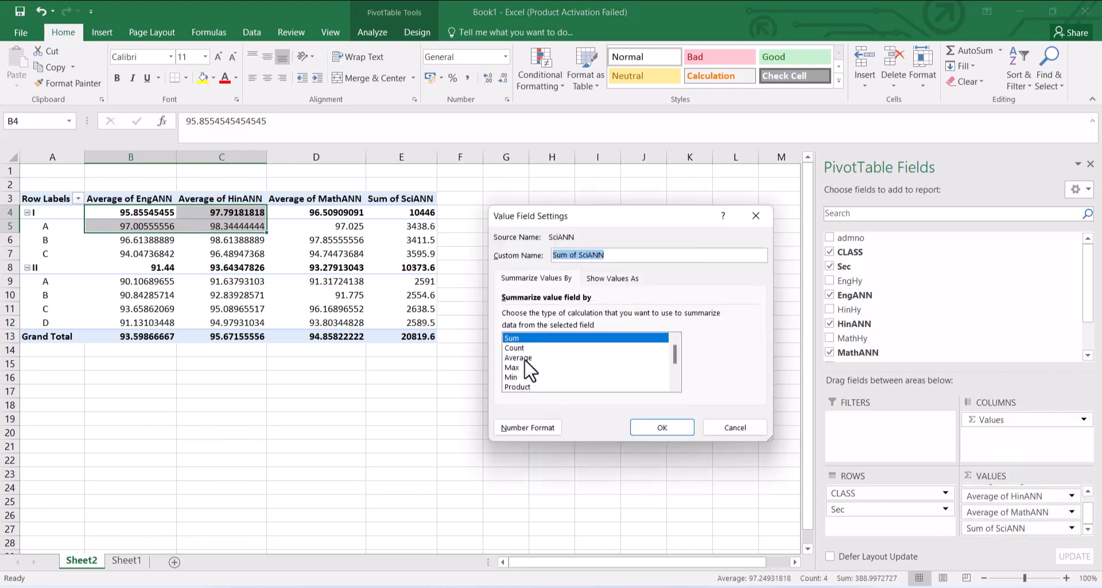
{"action": "left_click", "coordinate": [525, 358]}
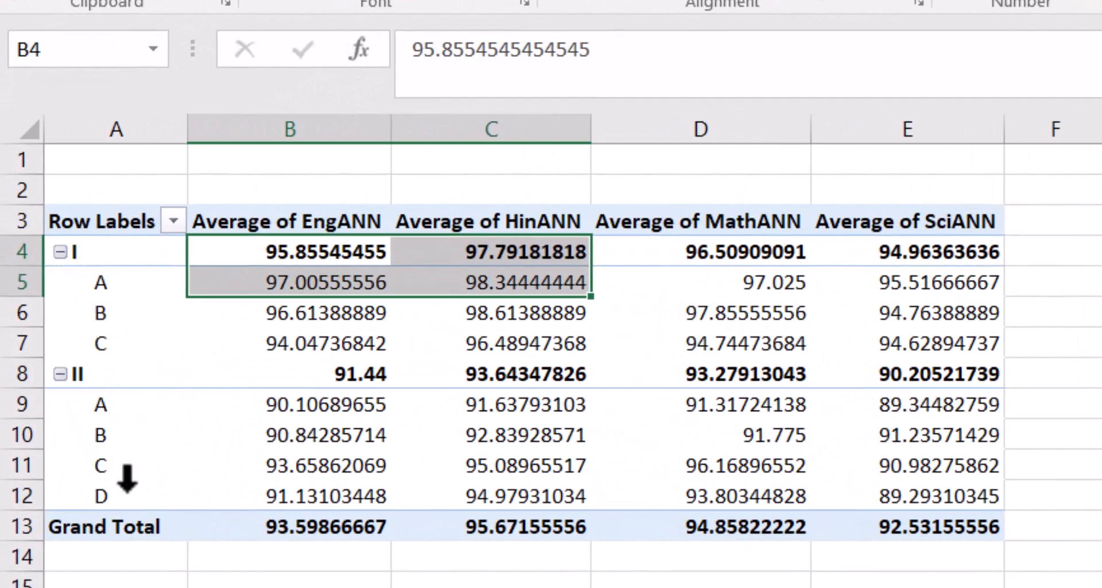
{"action": "left_click_drag", "start_coordinate": [121, 253], "coordinate": [926, 504]}
{"action": "left_click", "coordinate": [320, 284]}
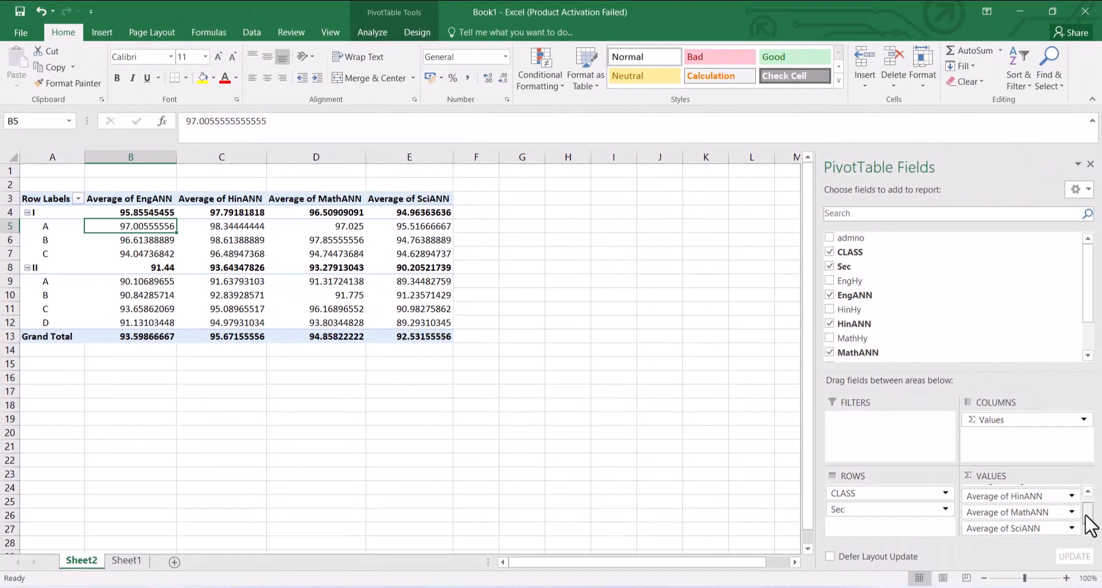
Step: Set the number format of the Average of EngANN field to Number with 2 decimal places
{"action": "left_click_drag", "start_coordinate": [1087, 524], "coordinate": [1085, 501]}
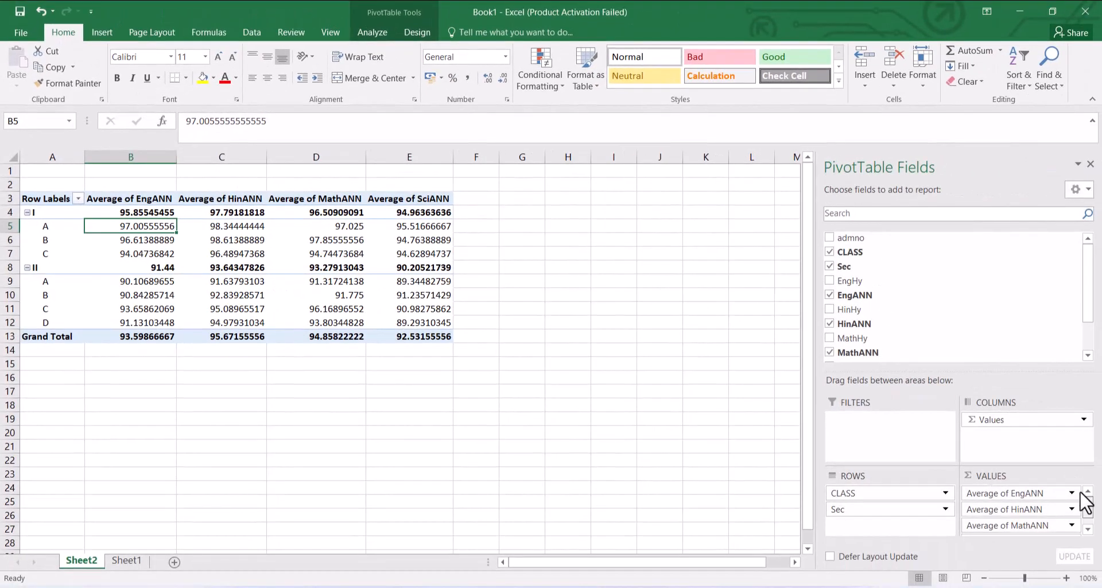
{"action": "left_click", "coordinate": [1070, 493]}
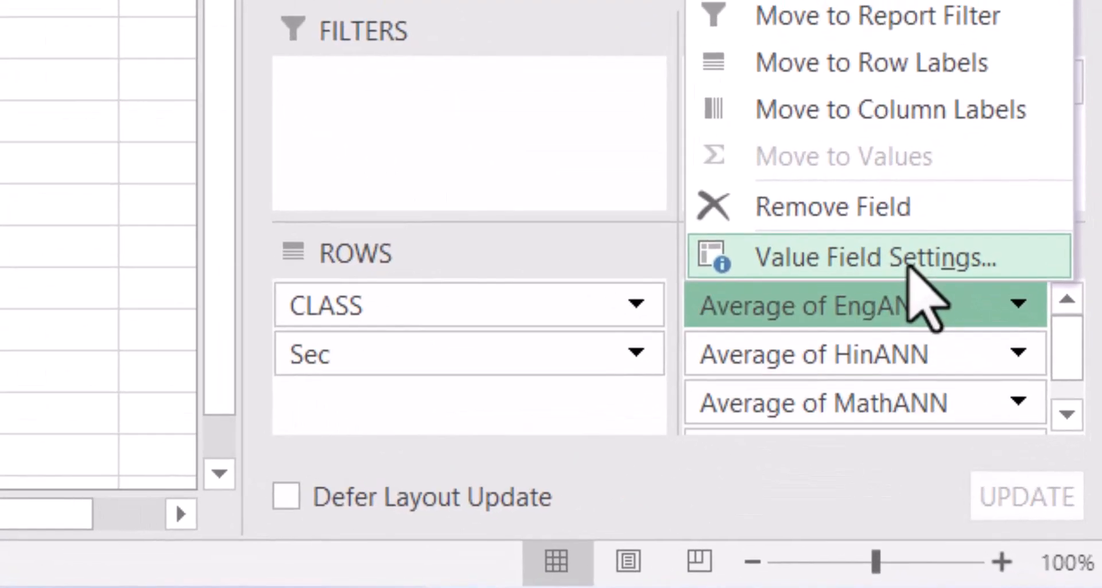
{"action": "left_click", "coordinate": [994, 477]}
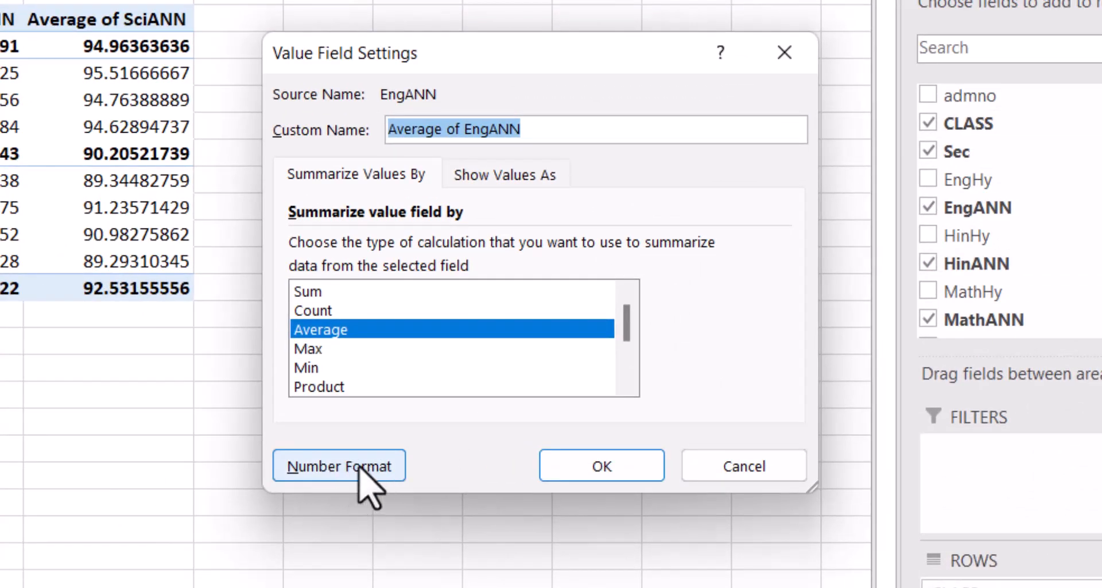
{"action": "left_click", "coordinate": [341, 467]}
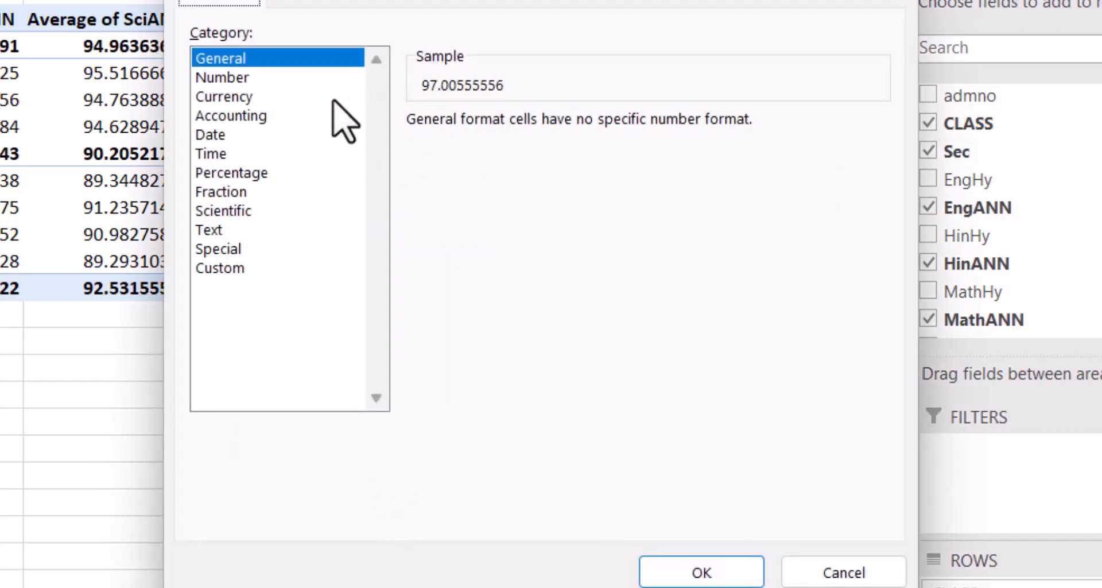
{"action": "left_click", "coordinate": [244, 80]}
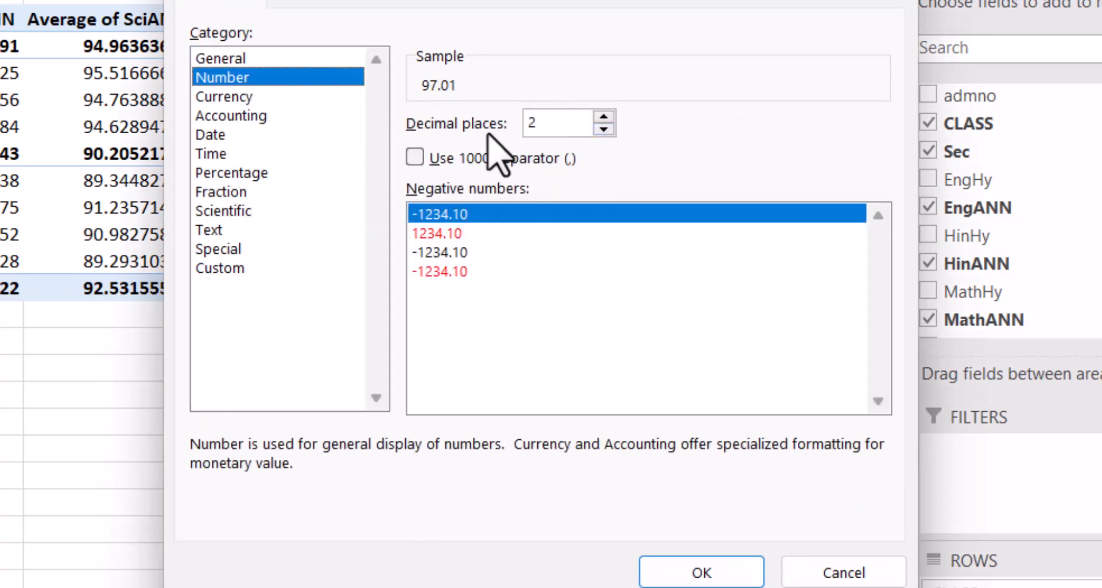
{"action": "left_click", "coordinate": [706, 573]}
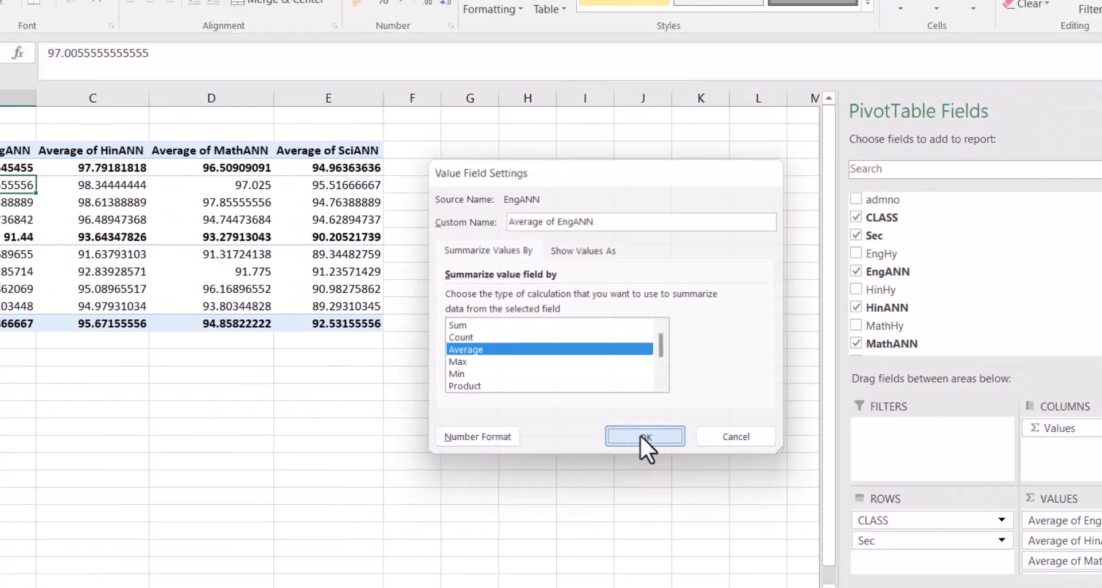
{"action": "left_click", "coordinate": [597, 464]}
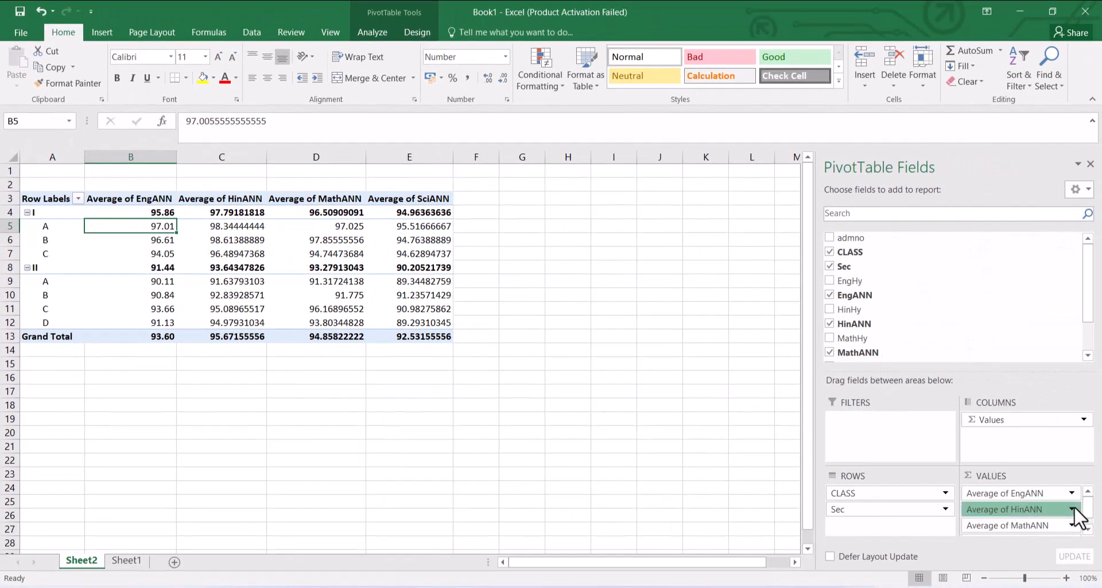
Step: Set the number format of the HinANN, MathANN and SciANN average fields to Number with 2 decimal places
{"action": "left_click", "coordinate": [1072, 510]}
{"action": "left_click", "coordinate": [976, 424]}
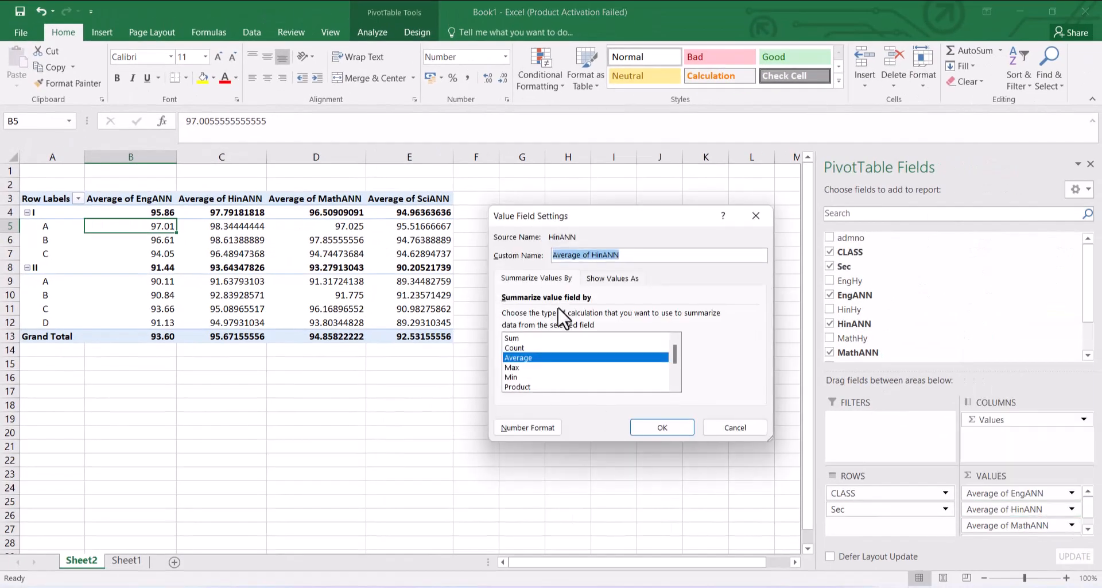
{"action": "left_click", "coordinate": [519, 428]}
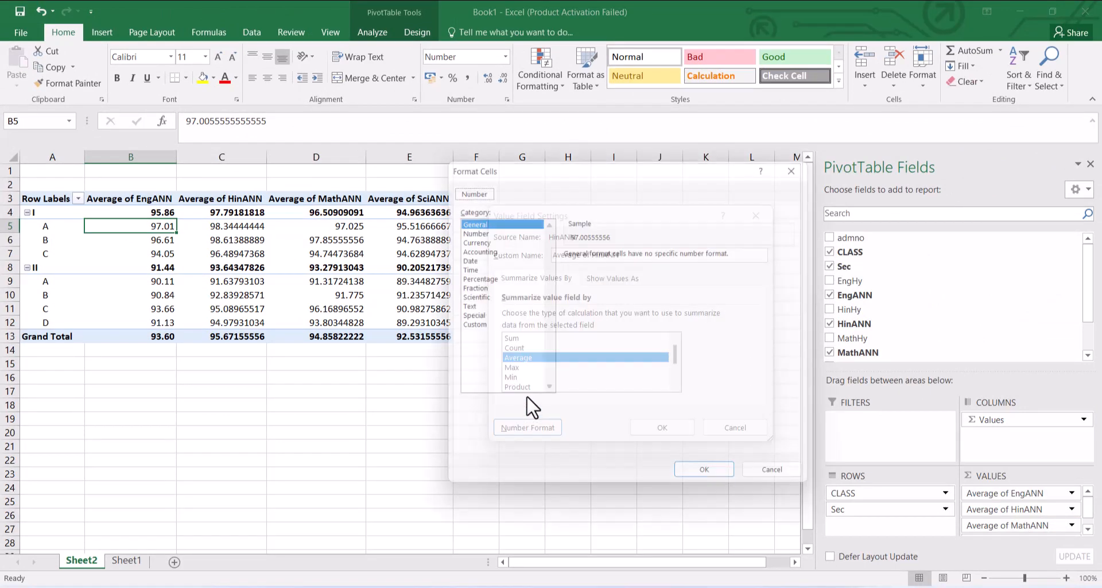
{"action": "left_click", "coordinate": [471, 228]}
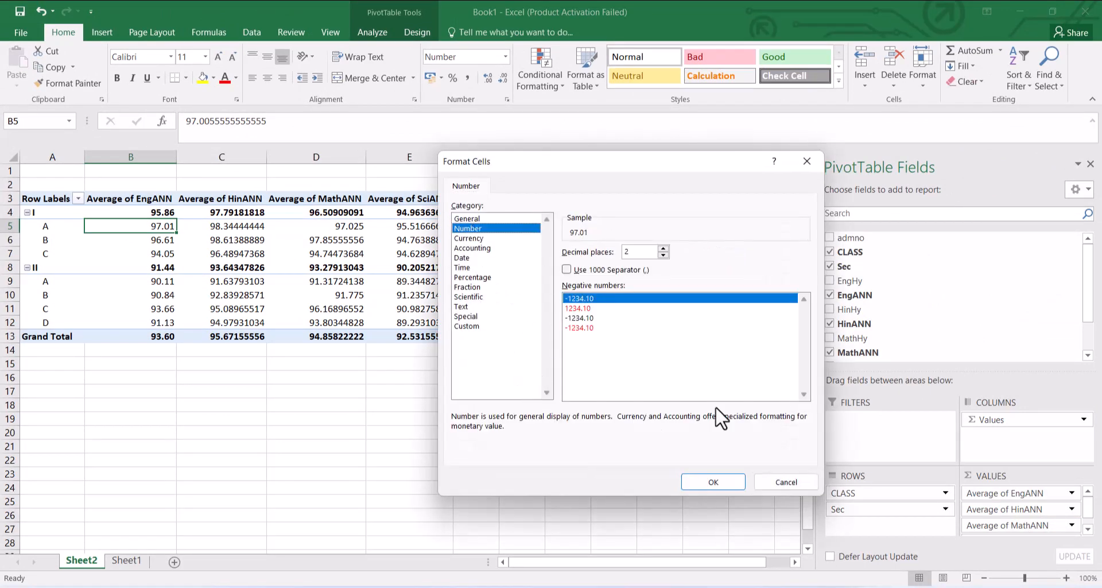
{"action": "left_click", "coordinate": [723, 483]}
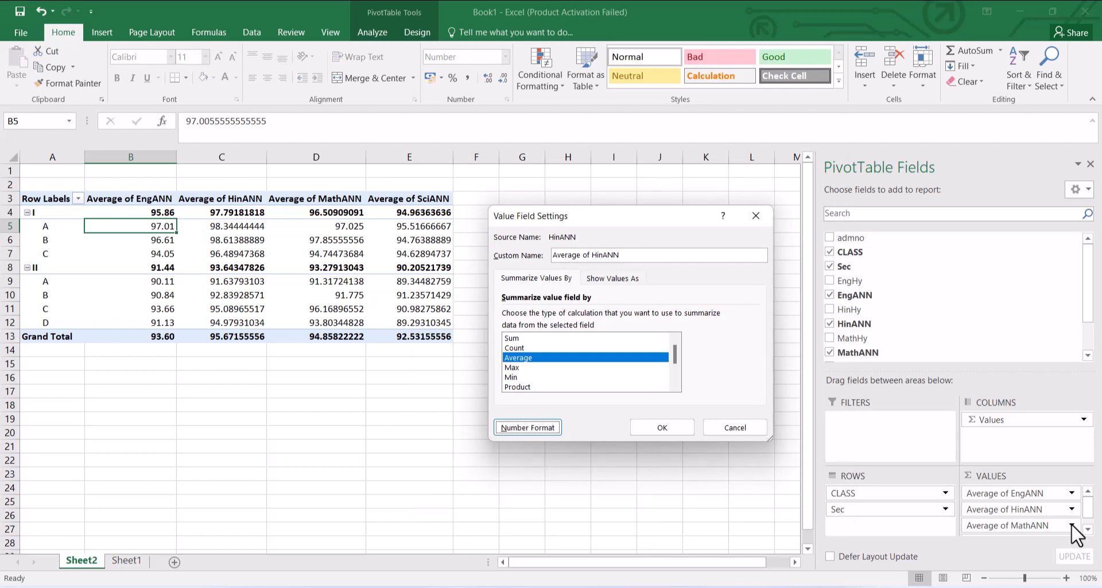
{"action": "left_click", "coordinate": [663, 427]}
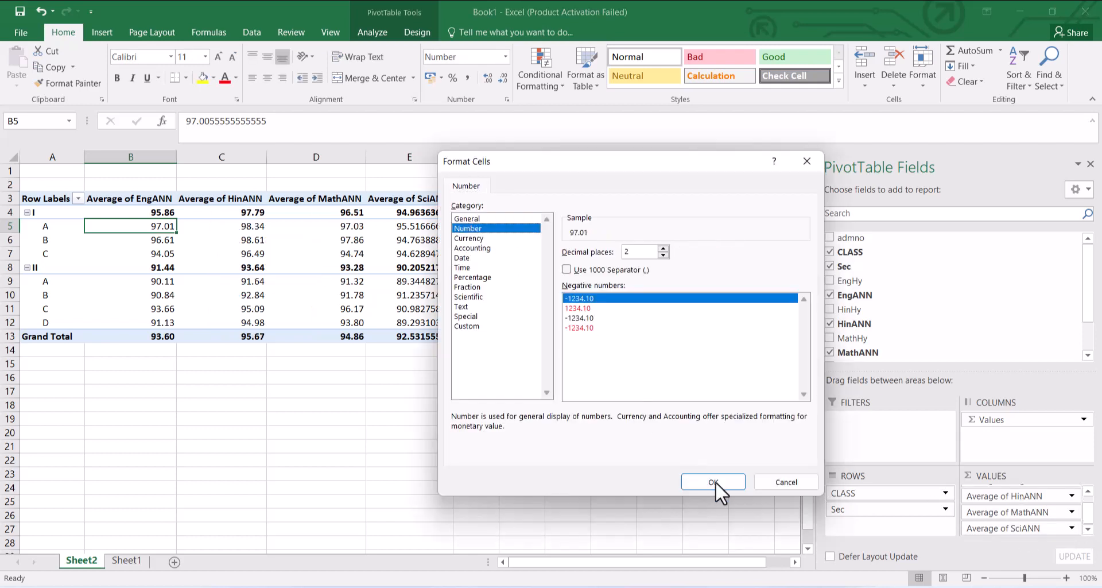
{"action": "left_click", "coordinate": [714, 482]}
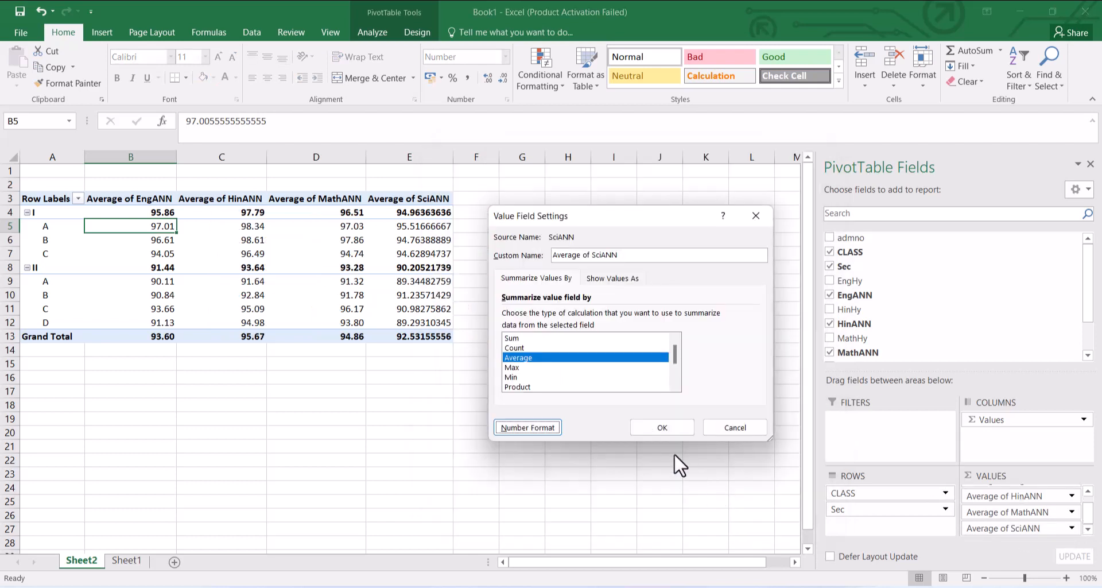
{"action": "left_click", "coordinate": [666, 426]}
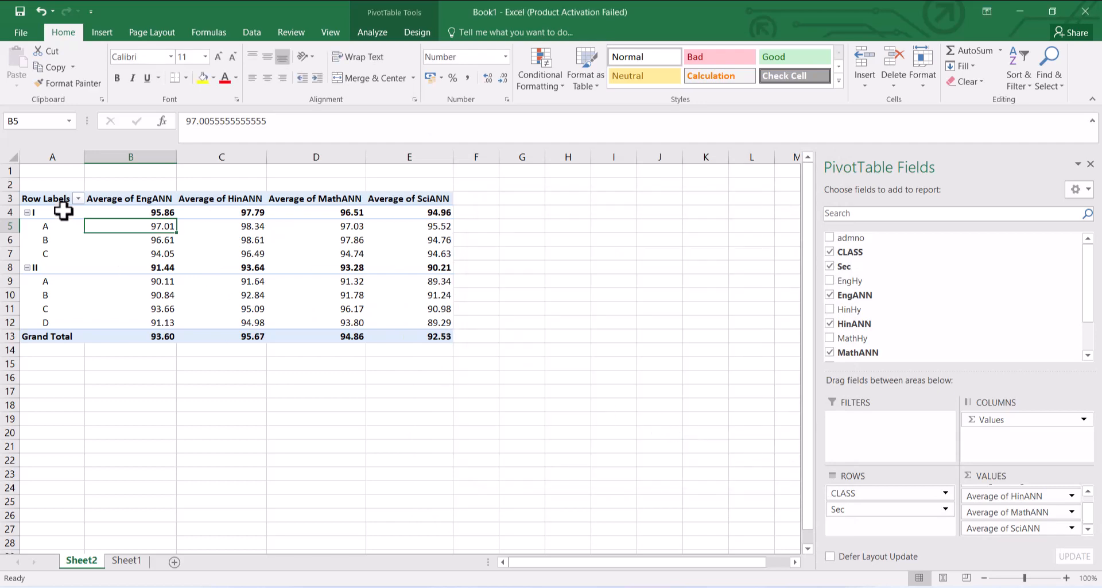
{"action": "left_click_drag", "start_coordinate": [45, 199], "coordinate": [433, 266]}
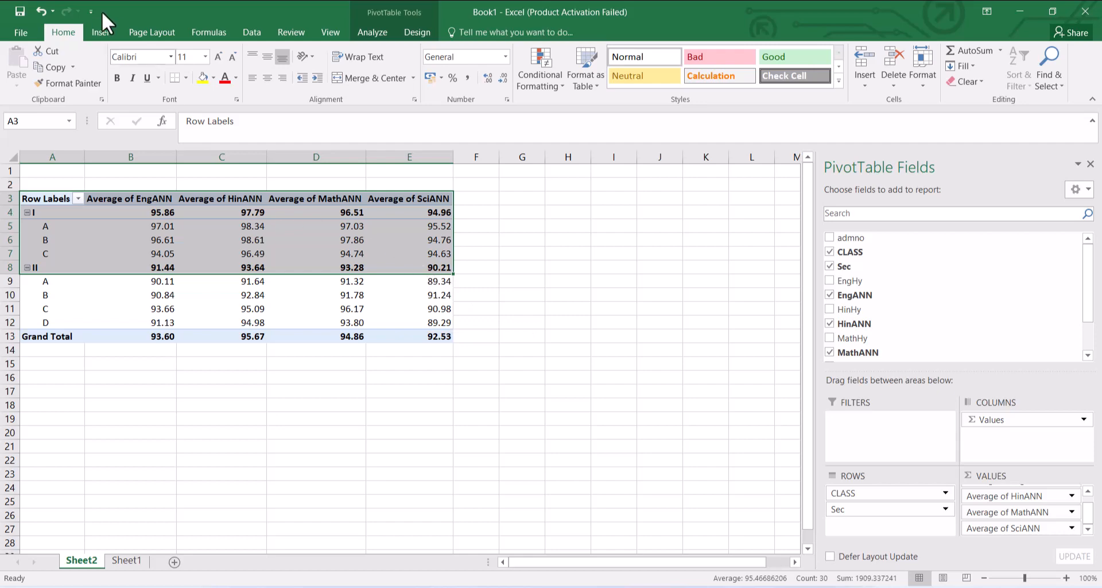
{"action": "left_click", "coordinate": [107, 32]}
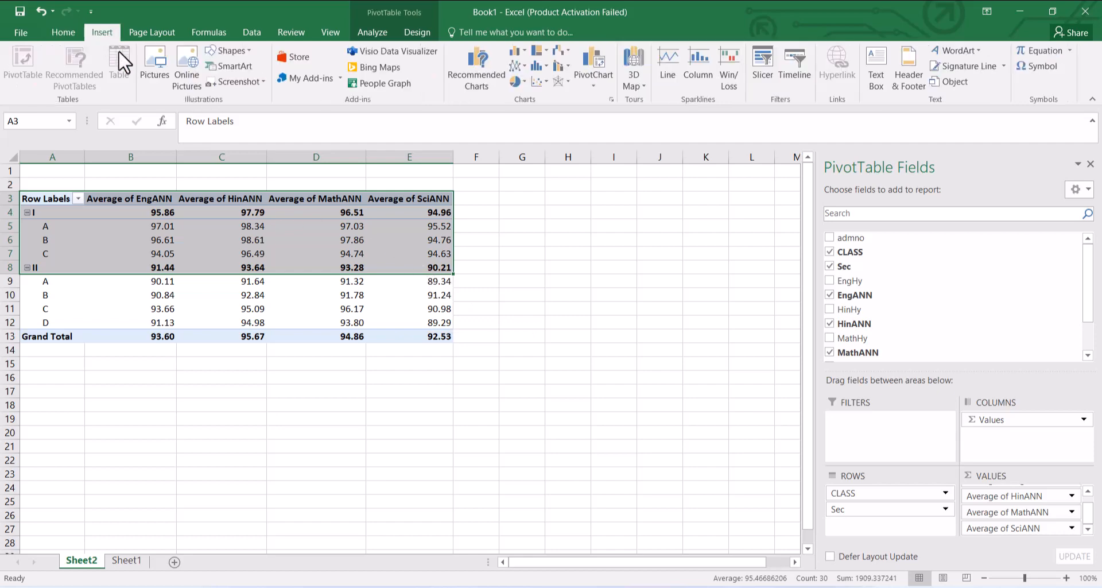
{"action": "left_click", "coordinate": [301, 228]}
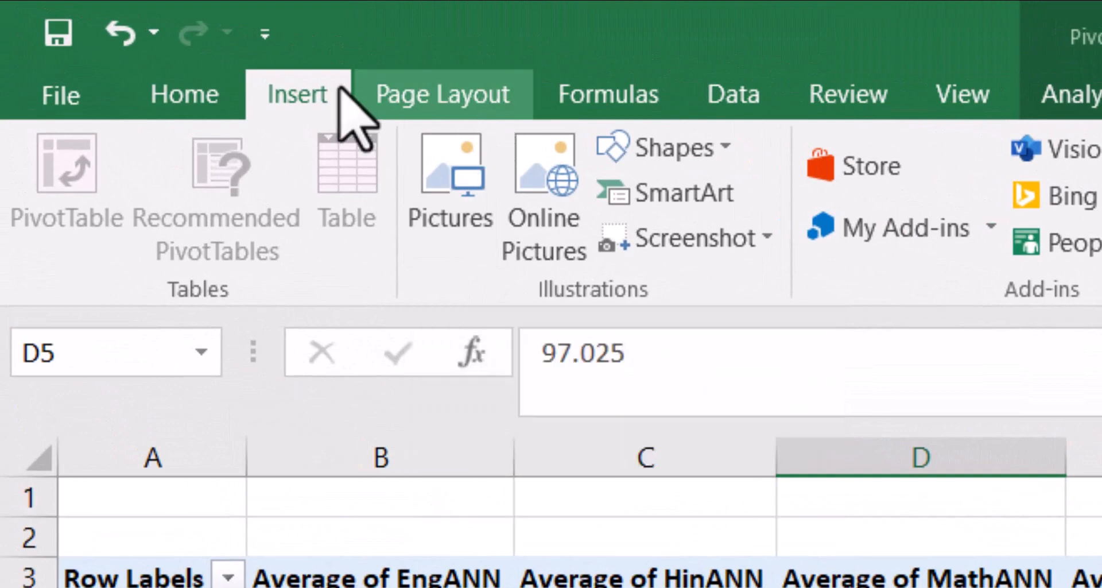
{"action": "left_click", "coordinate": [462, 225]}
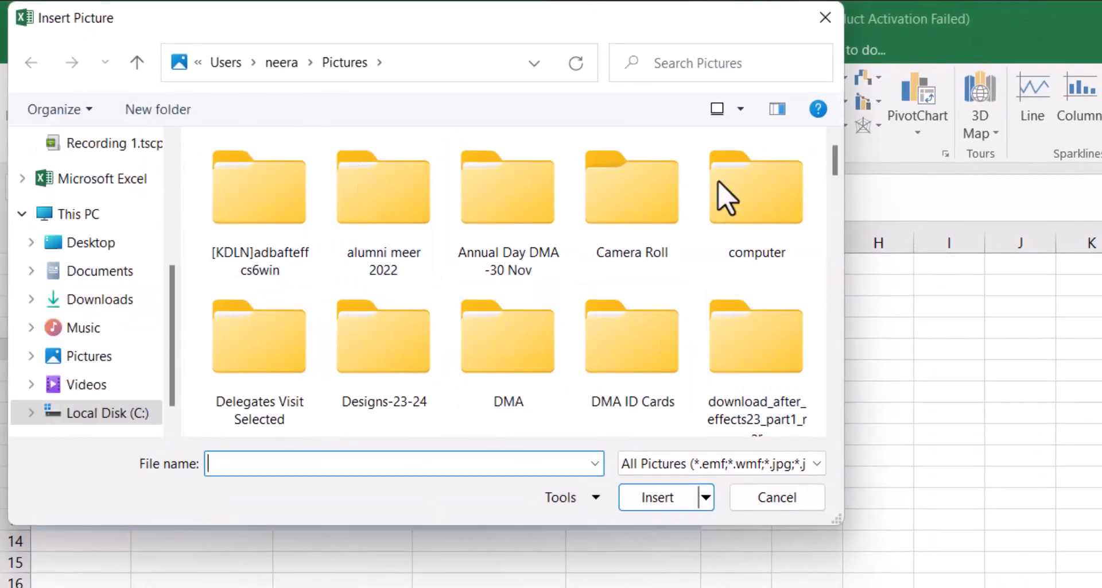
{"action": "left_click_drag", "start_coordinate": [839, 175], "coordinate": [837, 369]}
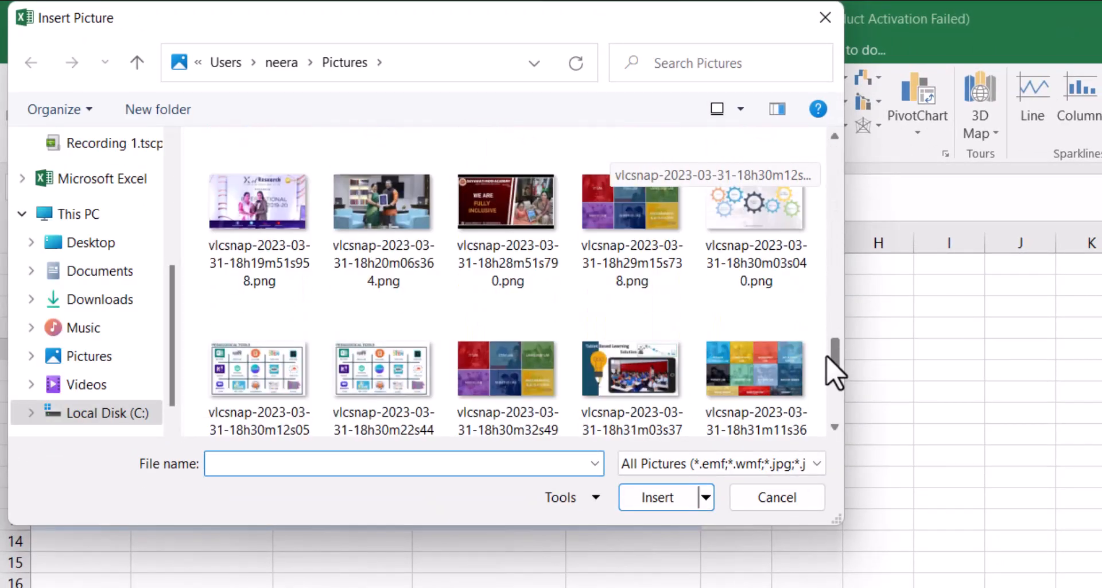
{"action": "double_click", "coordinate": [635, 247]}
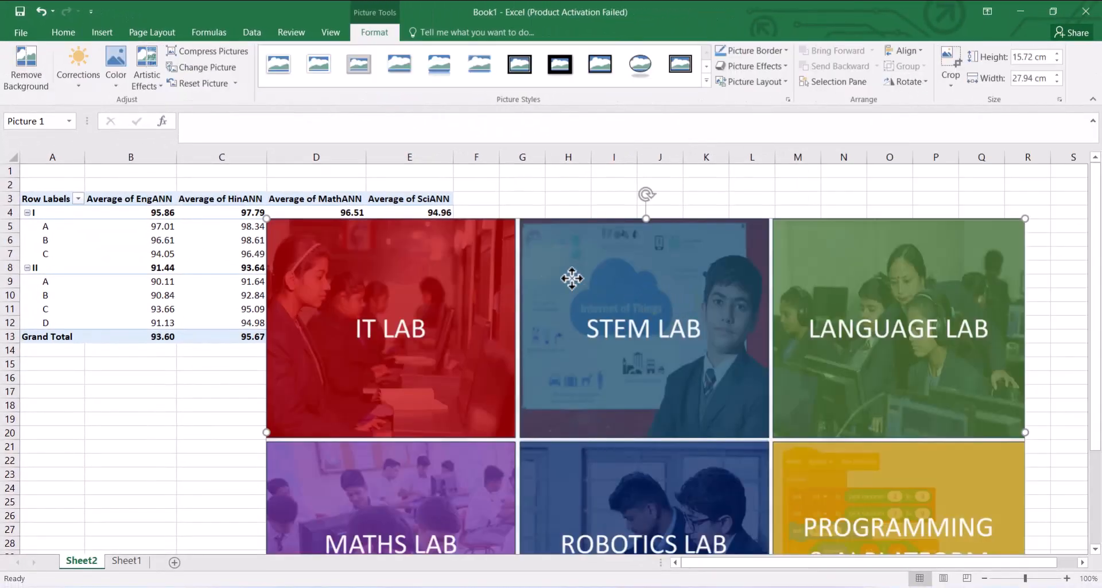
Step: Move the inserted labs picture over the PivotTable, and delete it from Sheet2
{"action": "left_click_drag", "start_coordinate": [571, 278], "coordinate": [382, 225]}
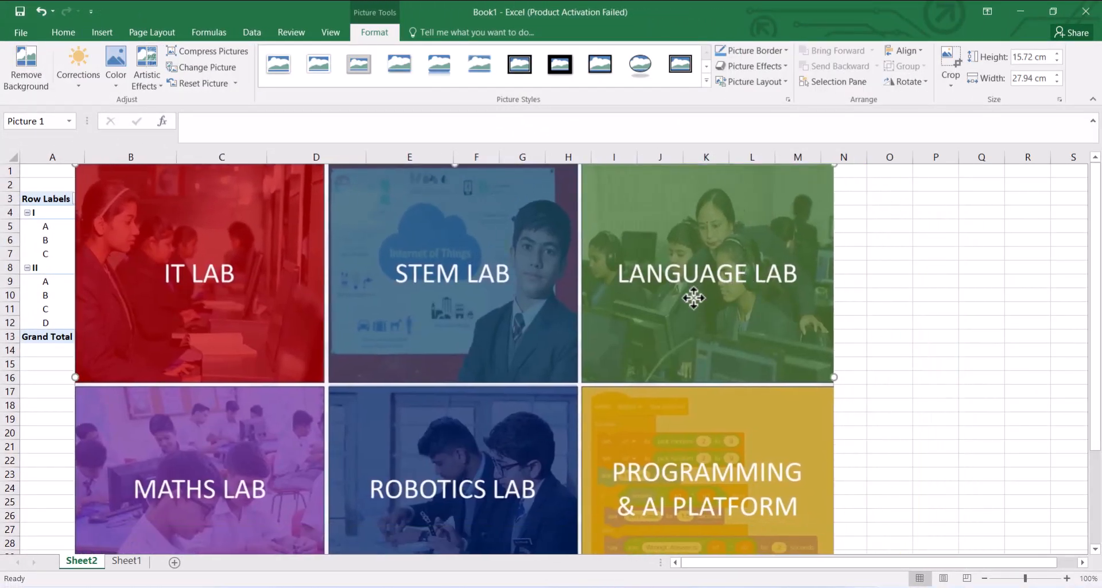
{"action": "key", "text": "Delete"}
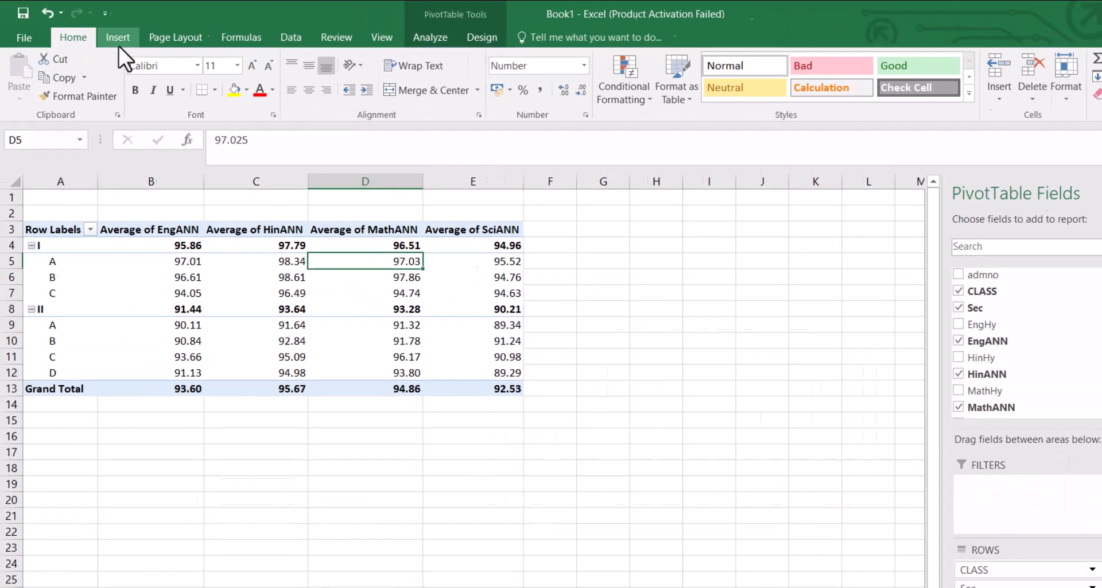
Step: Browse the gallery of available shapes and the list of SmartArt graphic layouts
{"action": "left_click", "coordinate": [102, 32]}
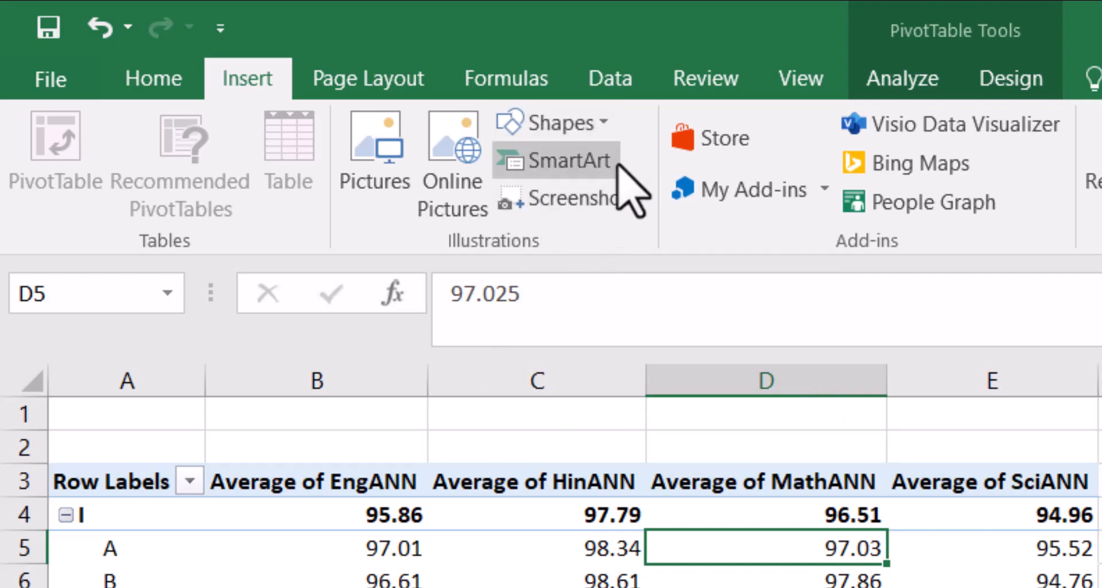
{"action": "left_click", "coordinate": [602, 128]}
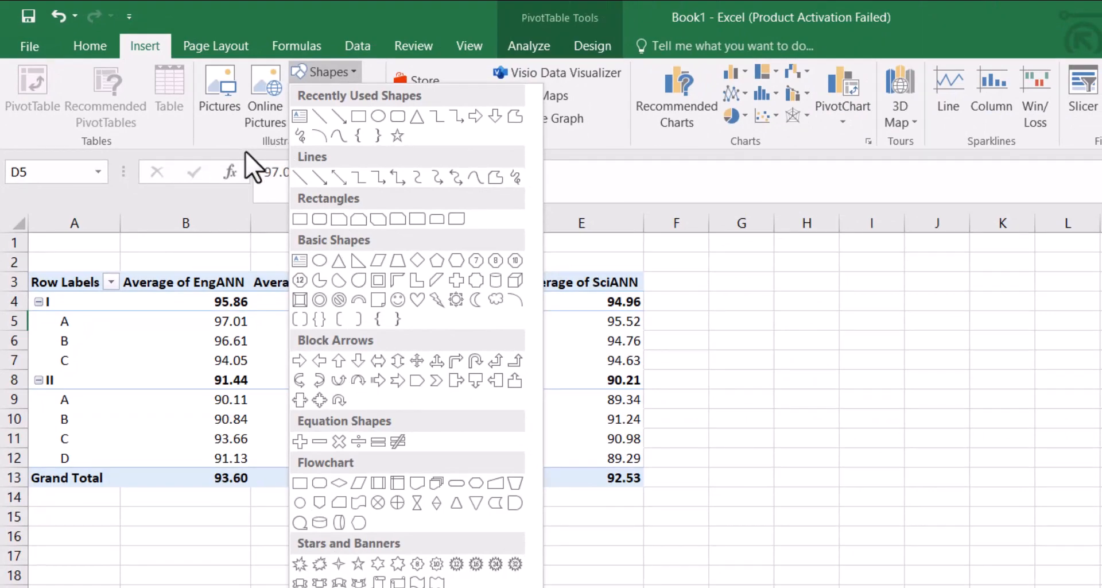
{"action": "key", "text": "Escape"}
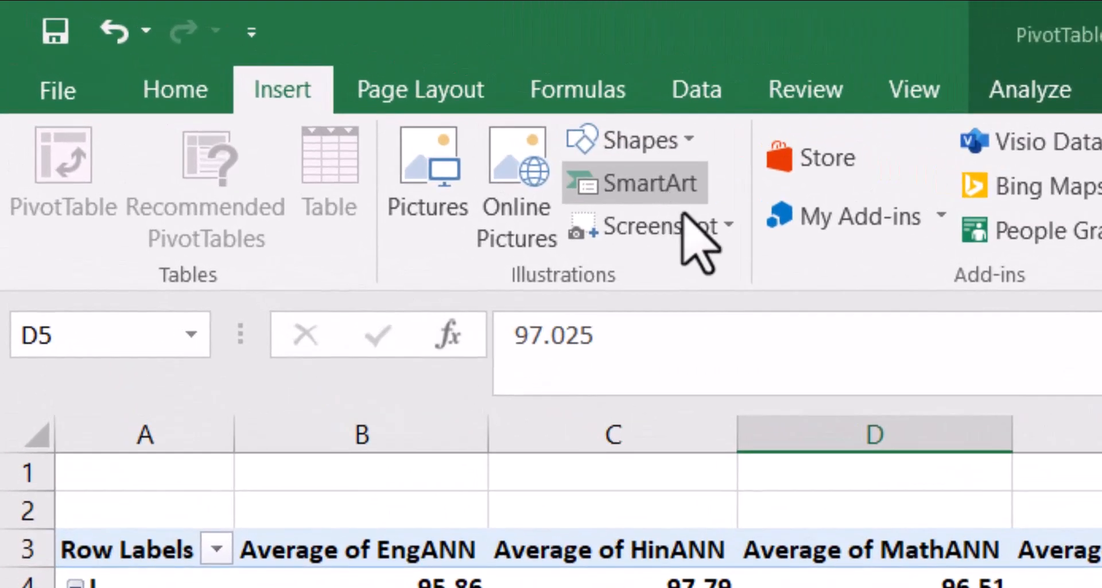
{"action": "left_click", "coordinate": [682, 195]}
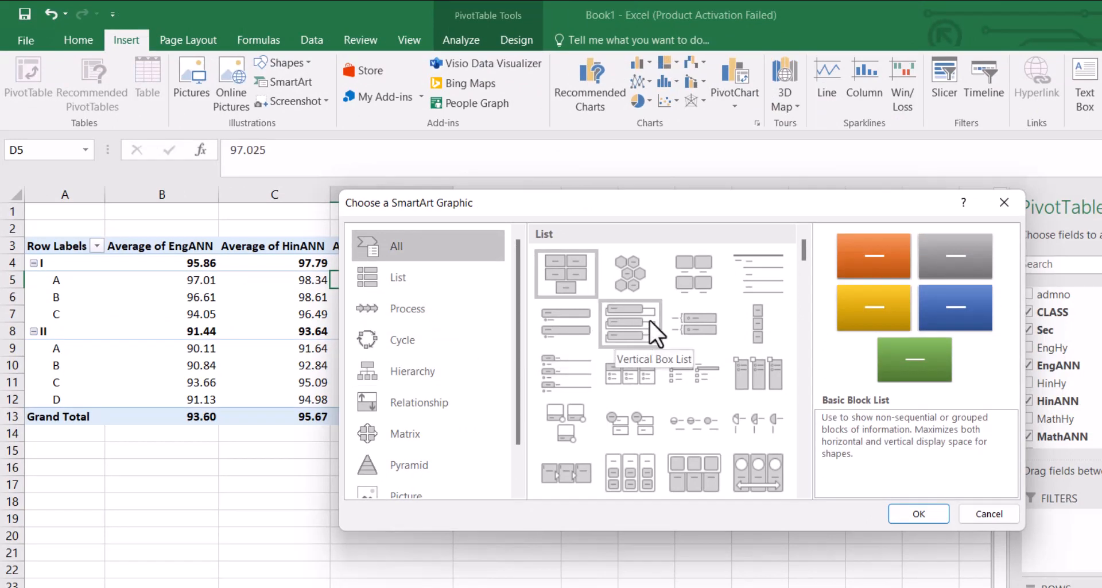
{"action": "left_click", "coordinate": [1011, 204]}
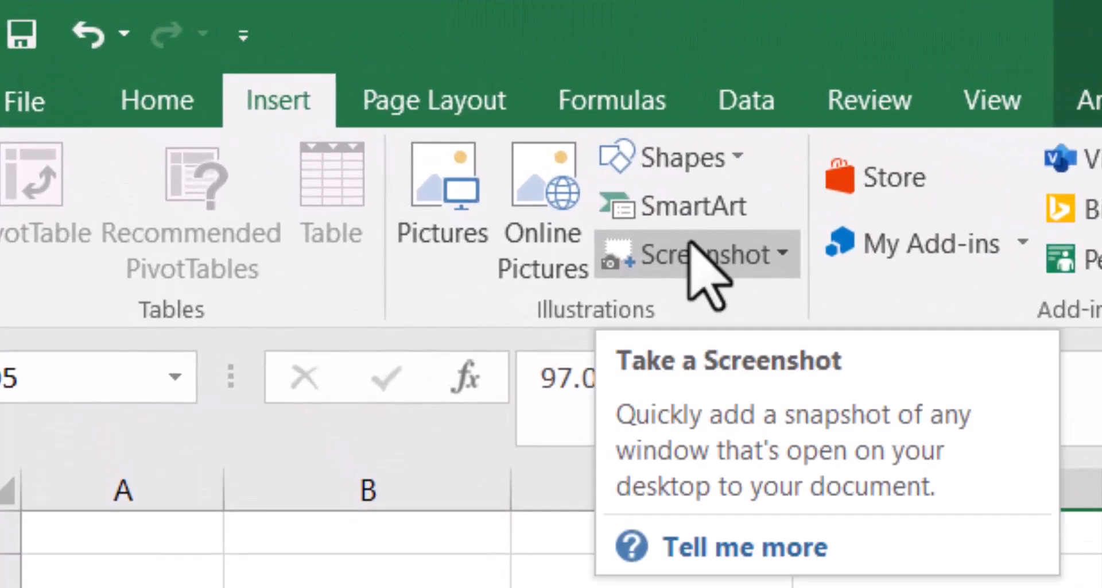
Step: Insert a screenshot of the open A@Z folder window at cell D5, and delete it from the sheet
{"action": "left_click", "coordinate": [711, 274]}
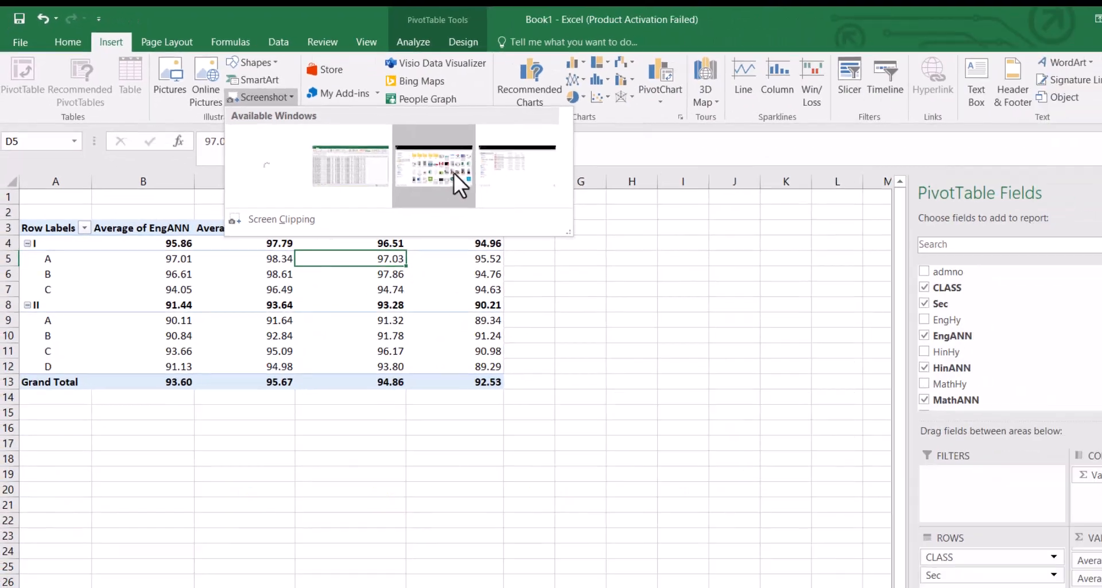
{"action": "left_click", "coordinate": [822, 327]}
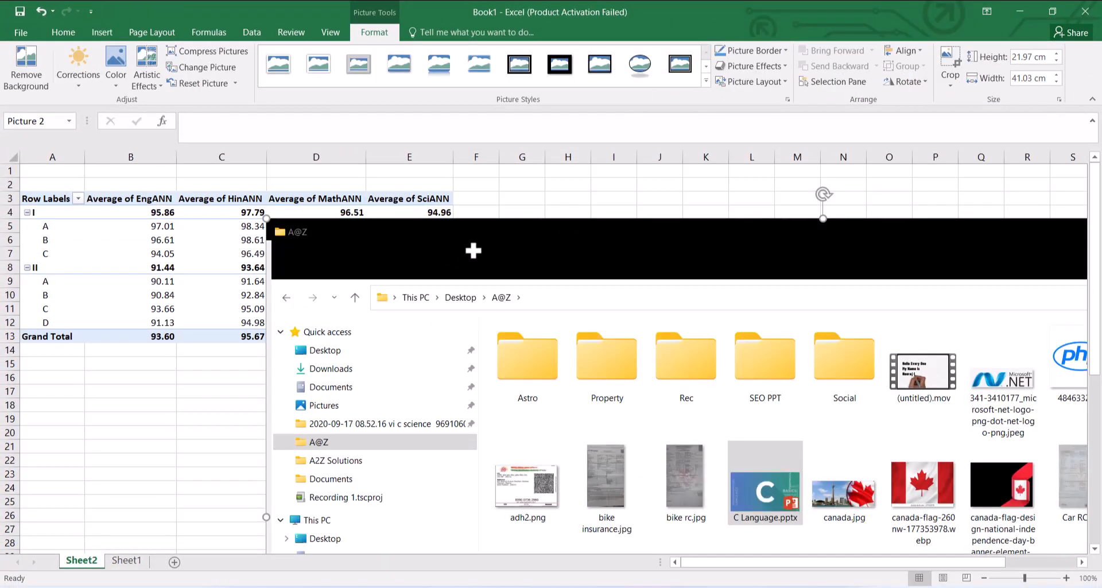
{"action": "key", "text": "Delete"}
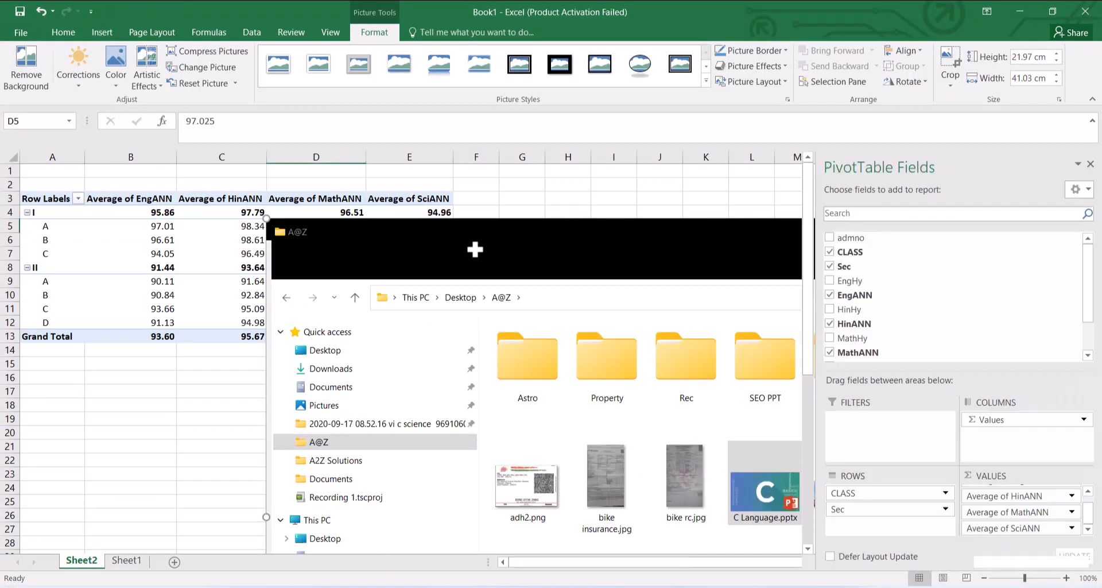
Step: Collapse classes I and II in the PivotTable so that only the class-level averages are listed
{"action": "left_click", "coordinate": [105, 33]}
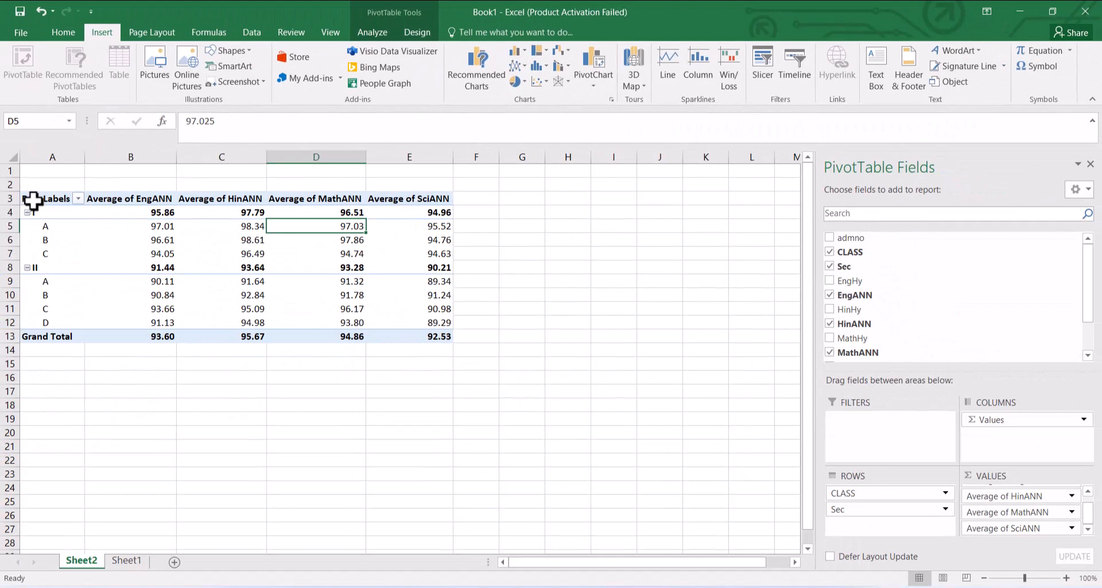
{"action": "left_click_drag", "start_coordinate": [32, 200], "coordinate": [395, 330]}
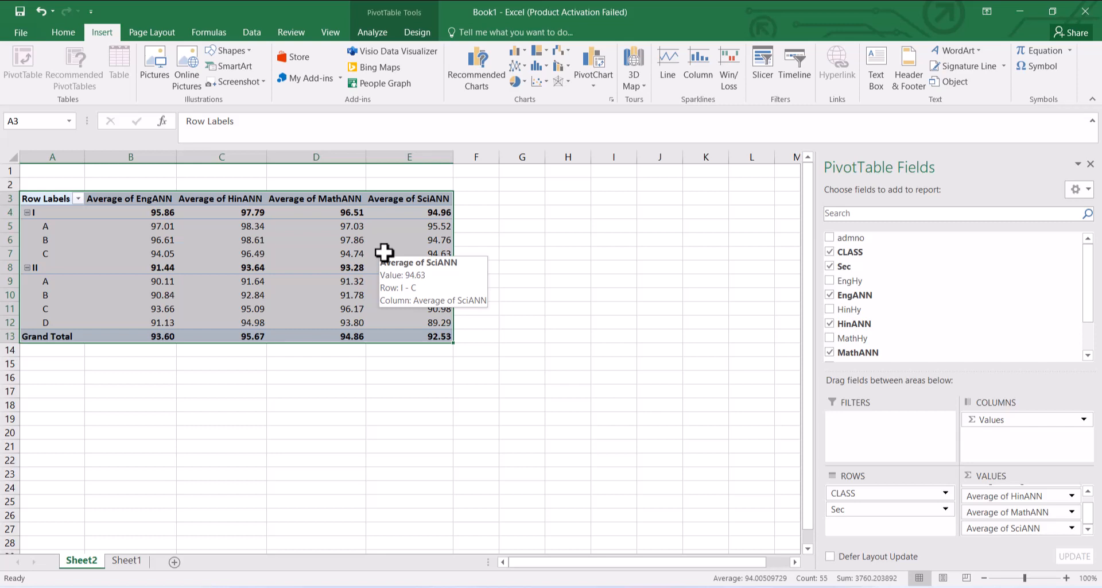
{"action": "left_click", "coordinate": [384, 252], "text": "shift"}
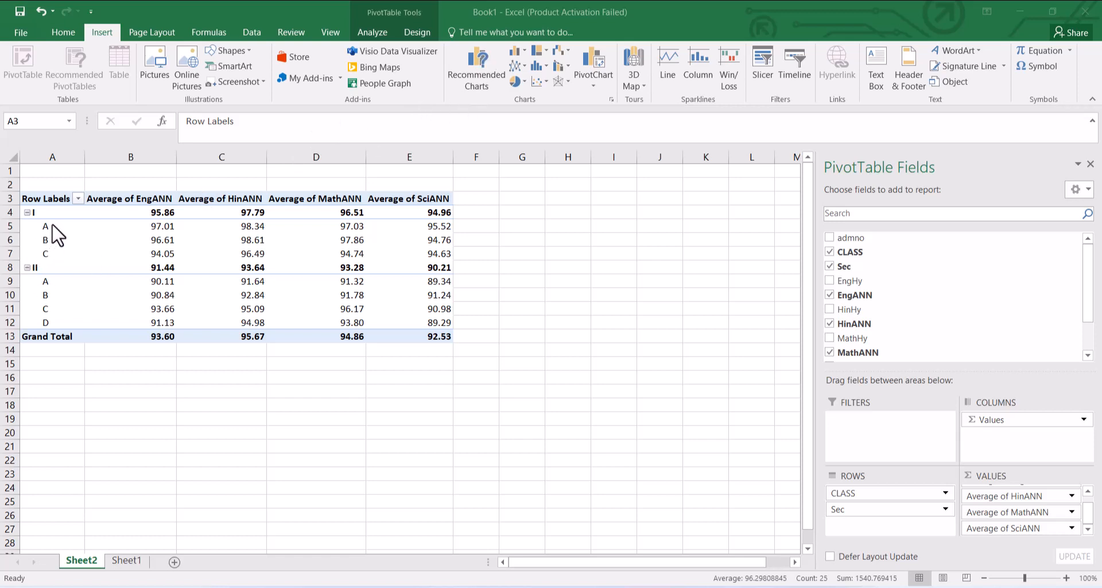
{"action": "left_click", "coordinate": [20, 218]}
{"action": "left_click", "coordinate": [27, 213]}
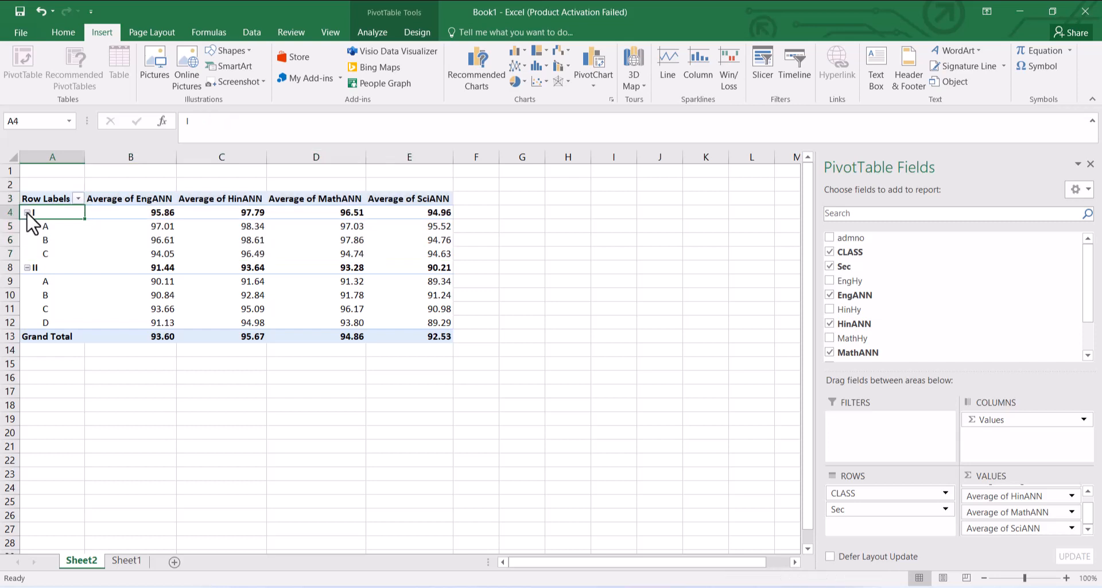
{"action": "left_click", "coordinate": [27, 211]}
{"action": "left_click", "coordinate": [27, 212]}
{"action": "left_click", "coordinate": [27, 212]}
{"action": "left_click", "coordinate": [27, 225]}
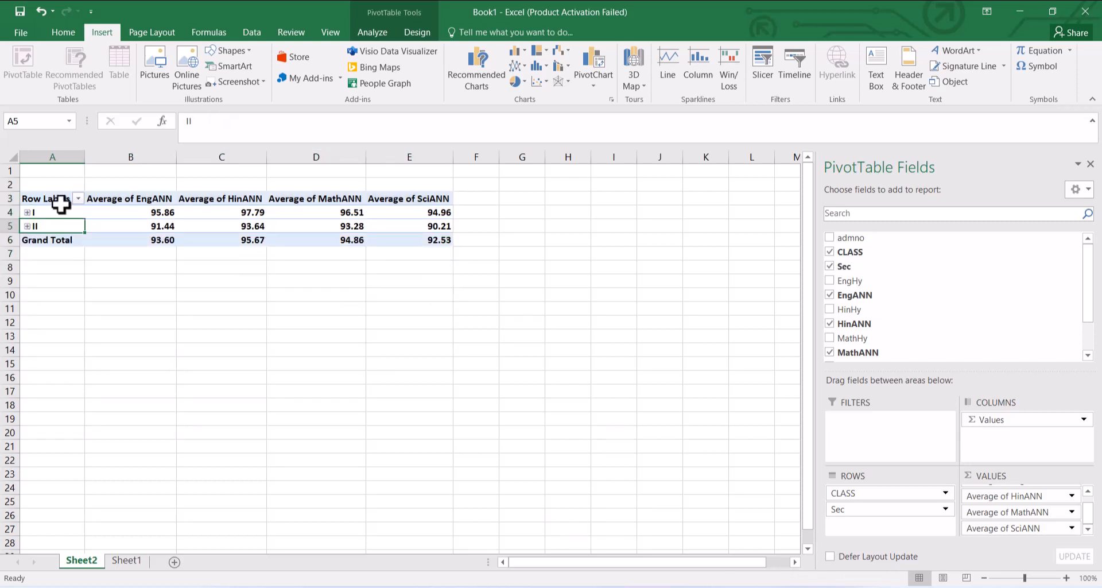
Step: Insert a Clustered Column PivotChart from the subject averages in A3:E5 and expand it to show each class's sections
{"action": "left_click_drag", "start_coordinate": [54, 198], "coordinate": [403, 223]}
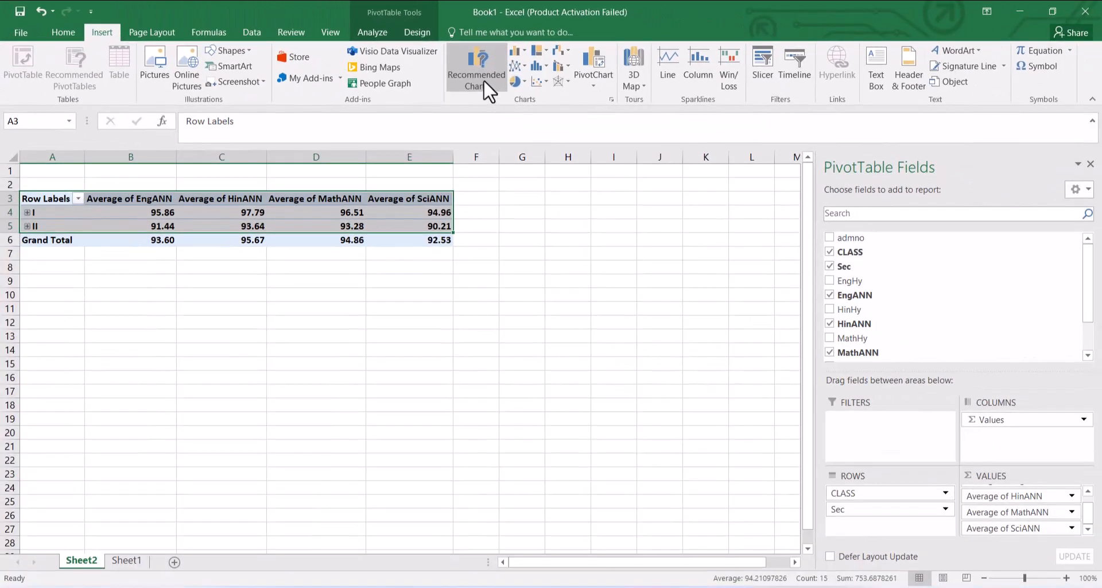
{"action": "left_click", "coordinate": [483, 79]}
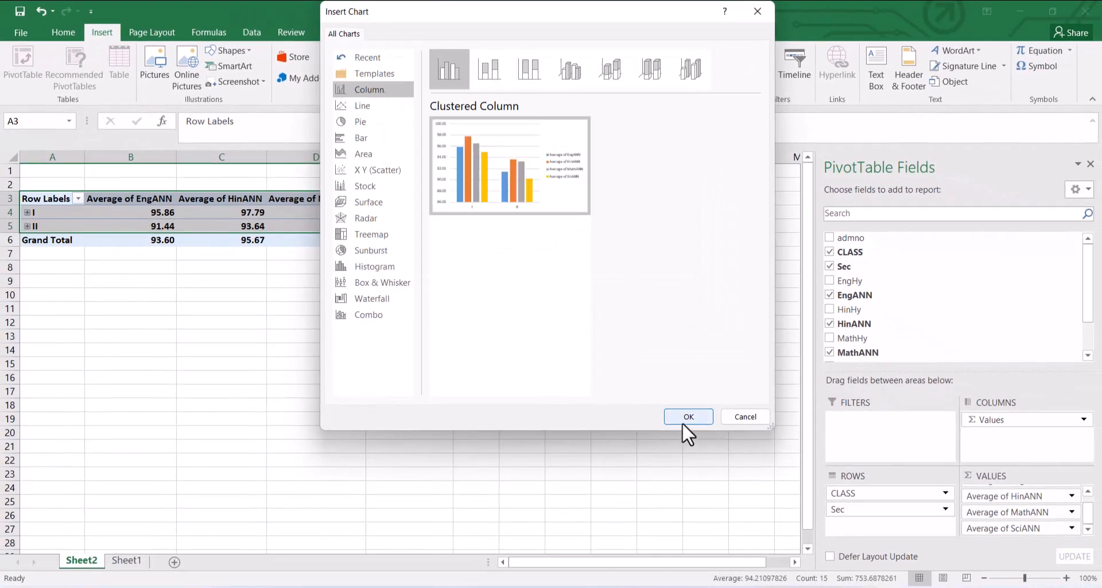
{"action": "left_click", "coordinate": [683, 422]}
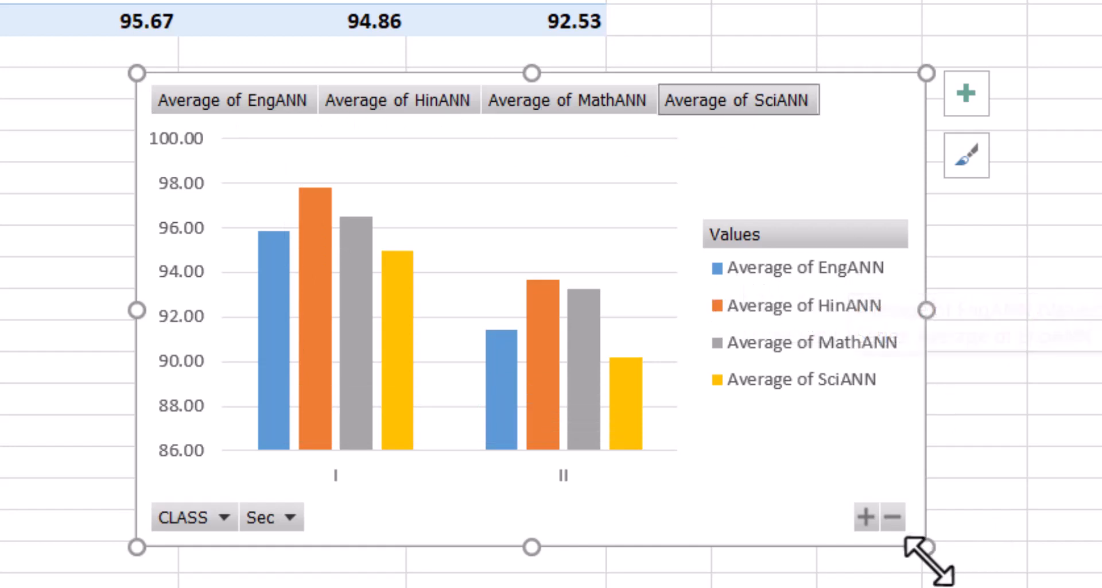
{"action": "left_click", "coordinate": [866, 516]}
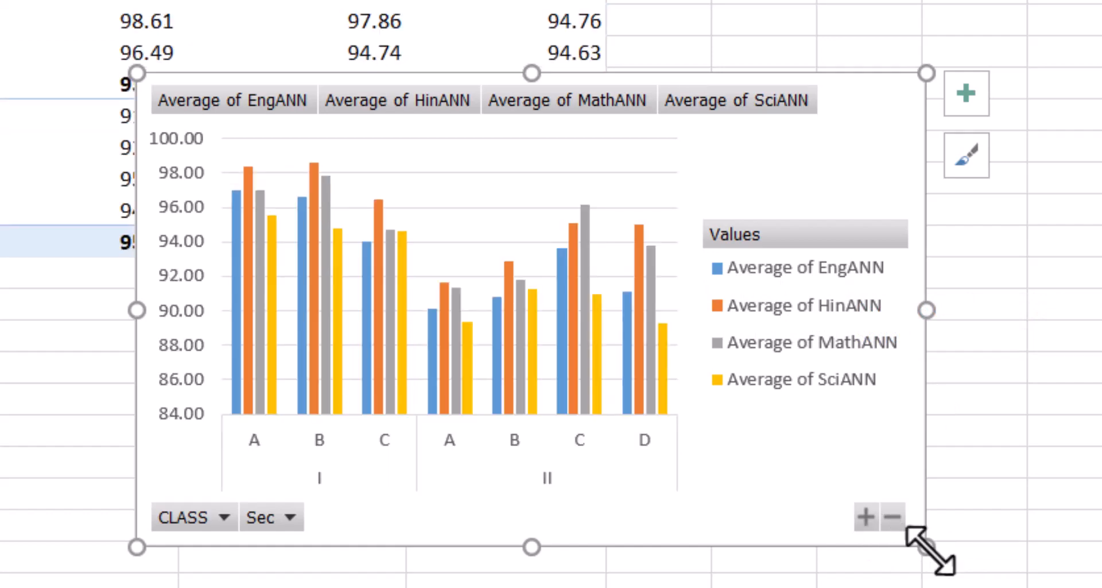
Step: Enlarge the PivotChart to about 18.08 cm wide by 9.35 cm high and move it up to start in column C at row 3
{"action": "left_click_drag", "start_coordinate": [931, 550], "coordinate": [1007, 526]}
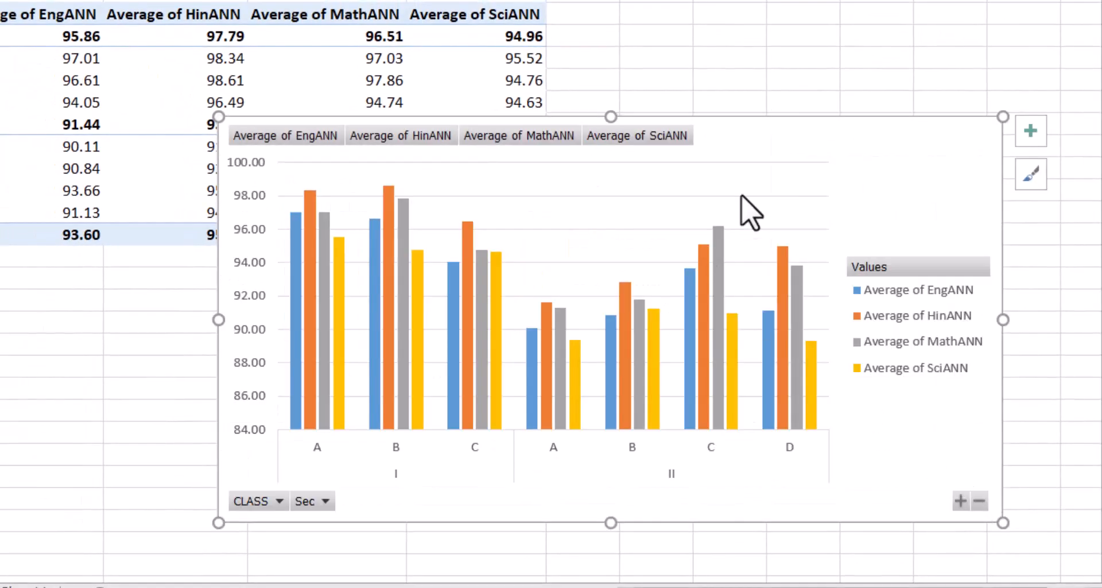
{"action": "left_click_drag", "start_coordinate": [760, 160], "coordinate": [727, 66]}
{"action": "left_click_drag", "start_coordinate": [870, 235], "coordinate": [864, 222]}
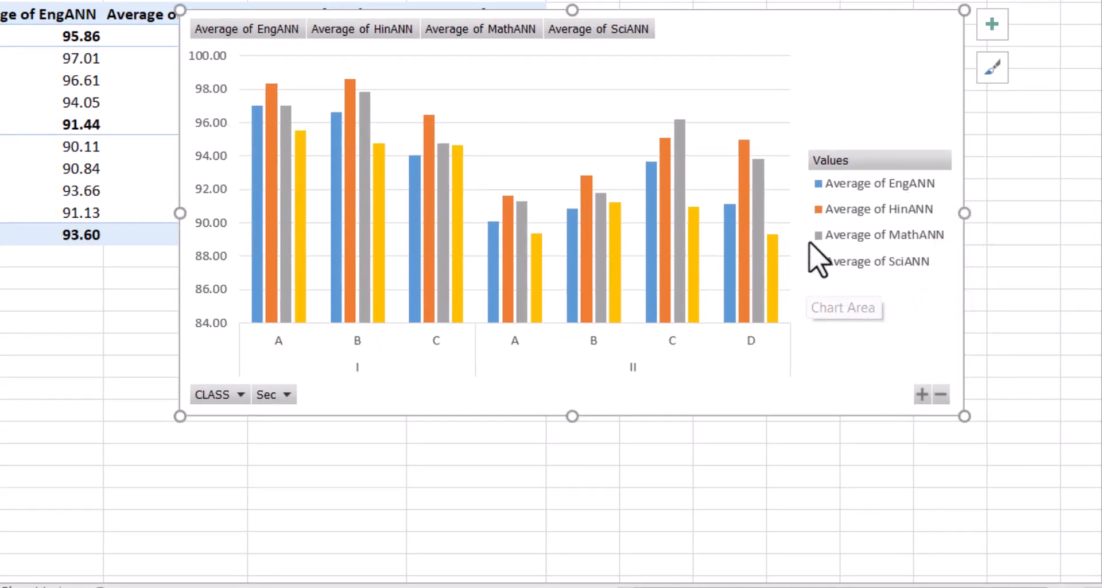
Step: Examine the plotted subject averages for the sections of class I on the PivotChart
{"action": "mouse_move", "coordinate": [280, 314]}
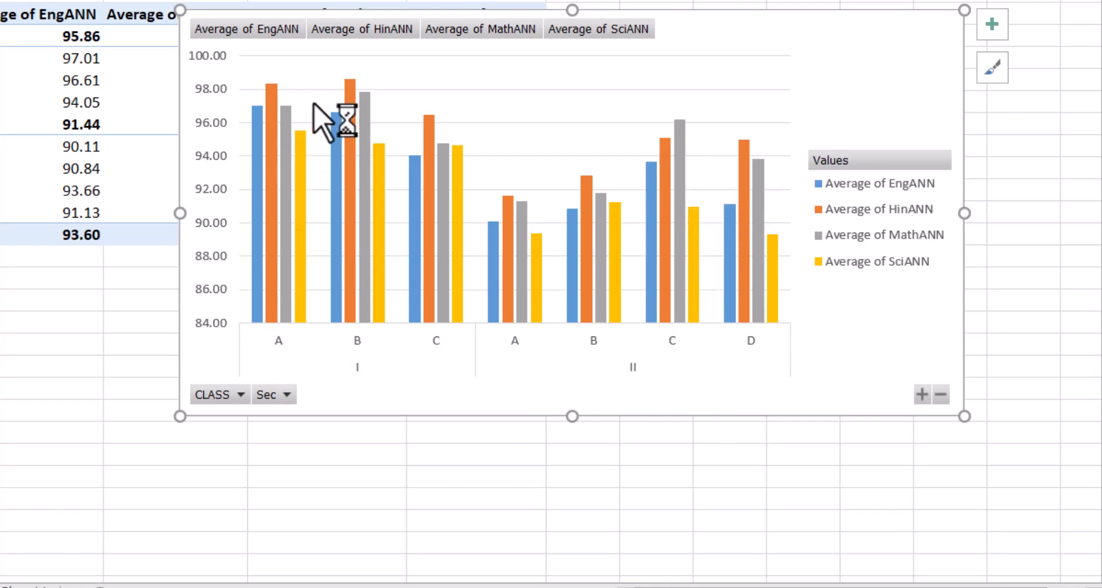
{"action": "mouse_move", "coordinate": [270, 244]}
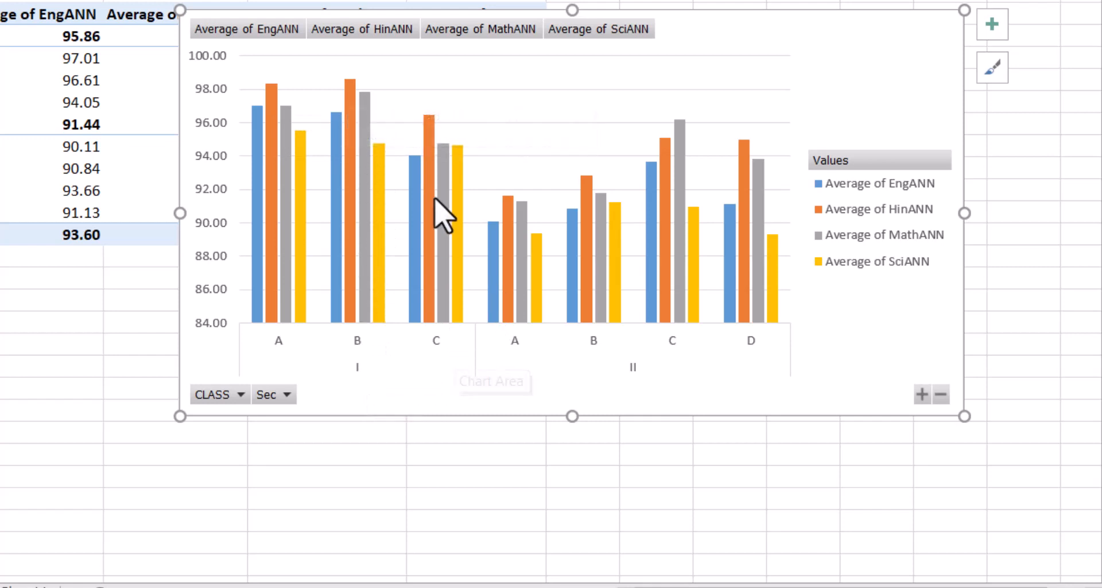
{"action": "mouse_move", "coordinate": [432, 121]}
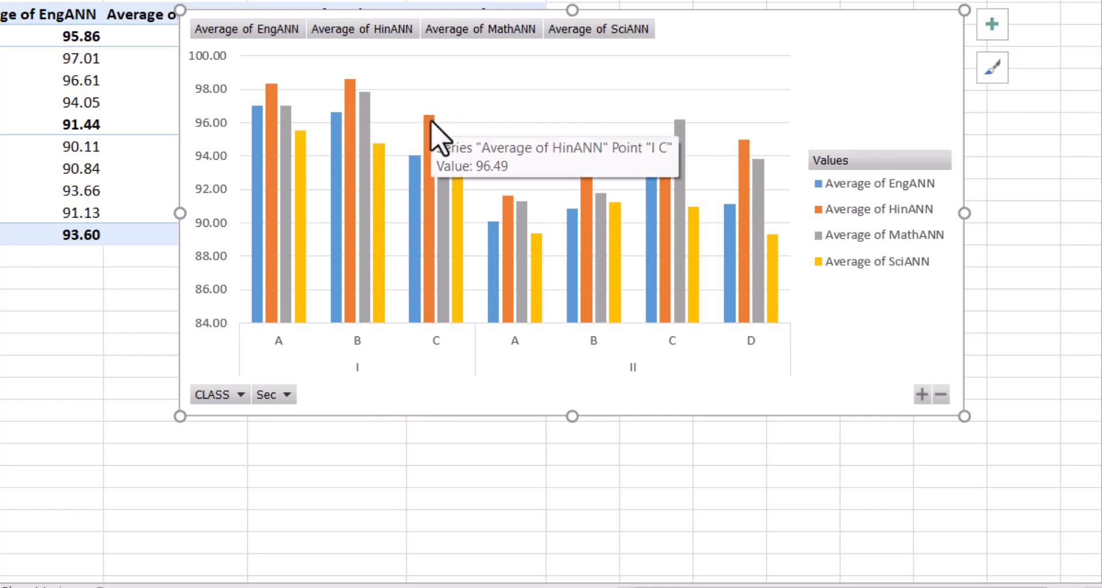
{"action": "mouse_move", "coordinate": [434, 274]}
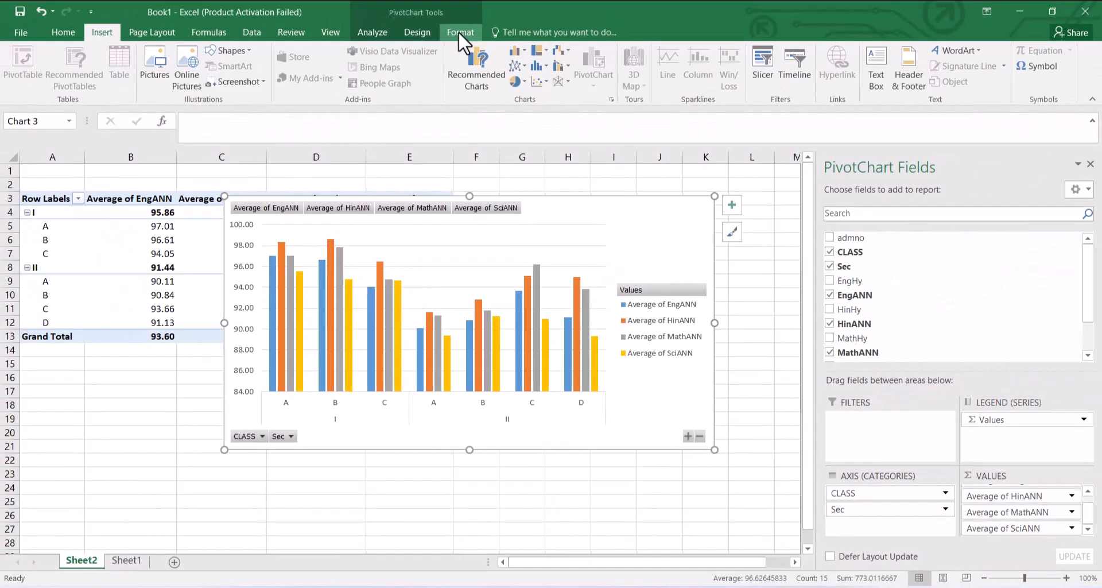
{"action": "left_click", "coordinate": [460, 32]}
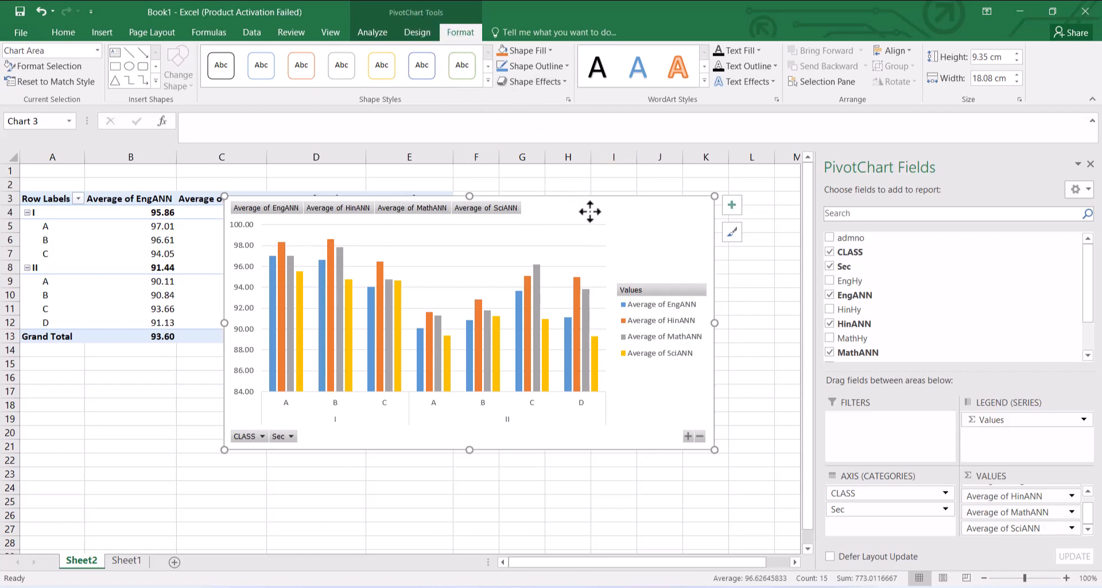
{"action": "left_click", "coordinate": [417, 32]}
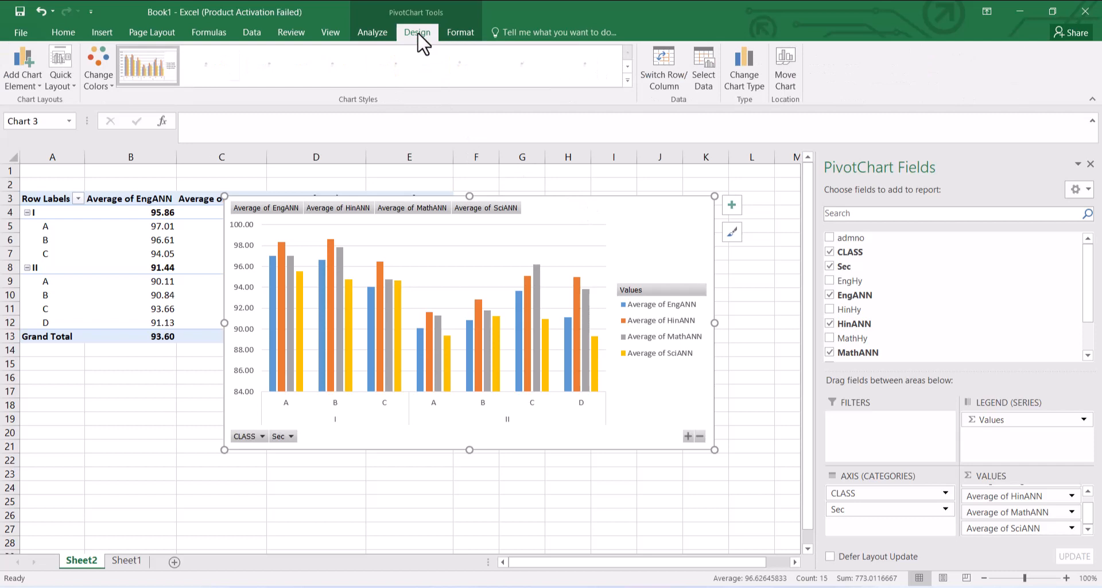
{"action": "left_click", "coordinate": [463, 33]}
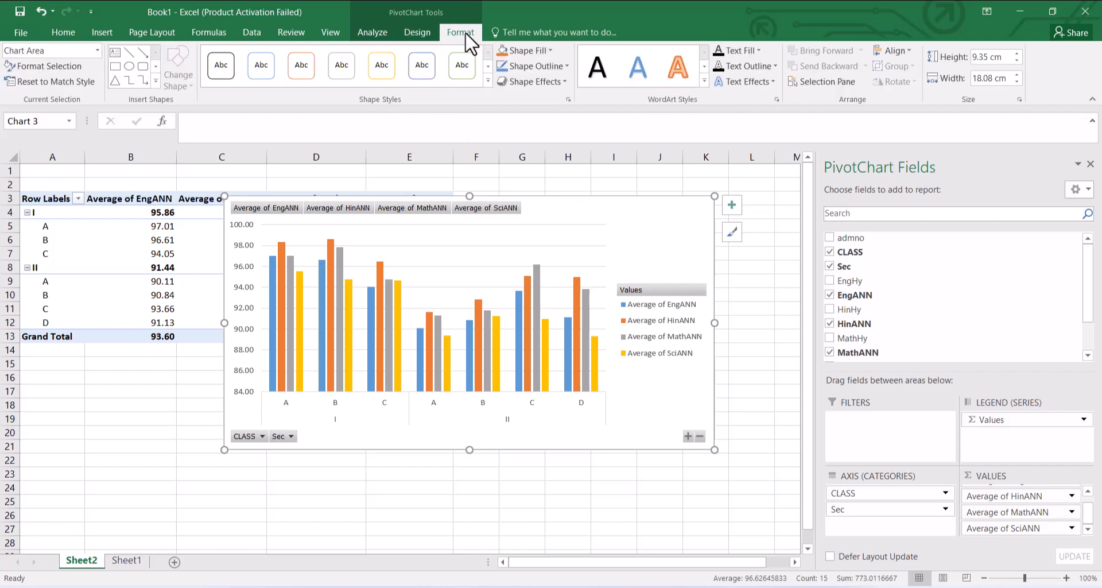
Step: Change the PivotChart's type from Clustered Column to Line
{"action": "left_click", "coordinate": [417, 33]}
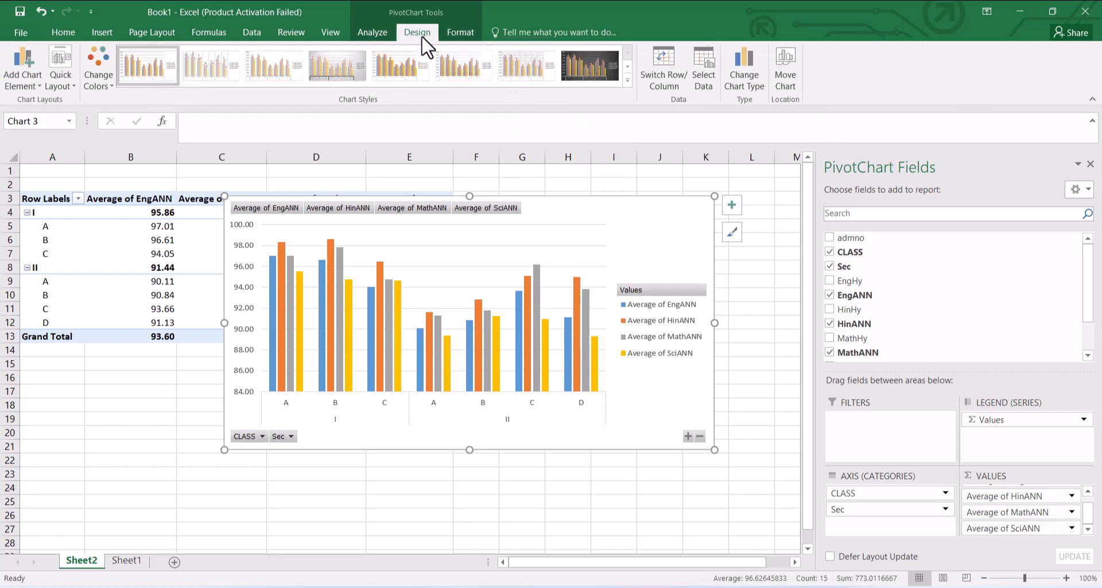
{"action": "left_click", "coordinate": [744, 83]}
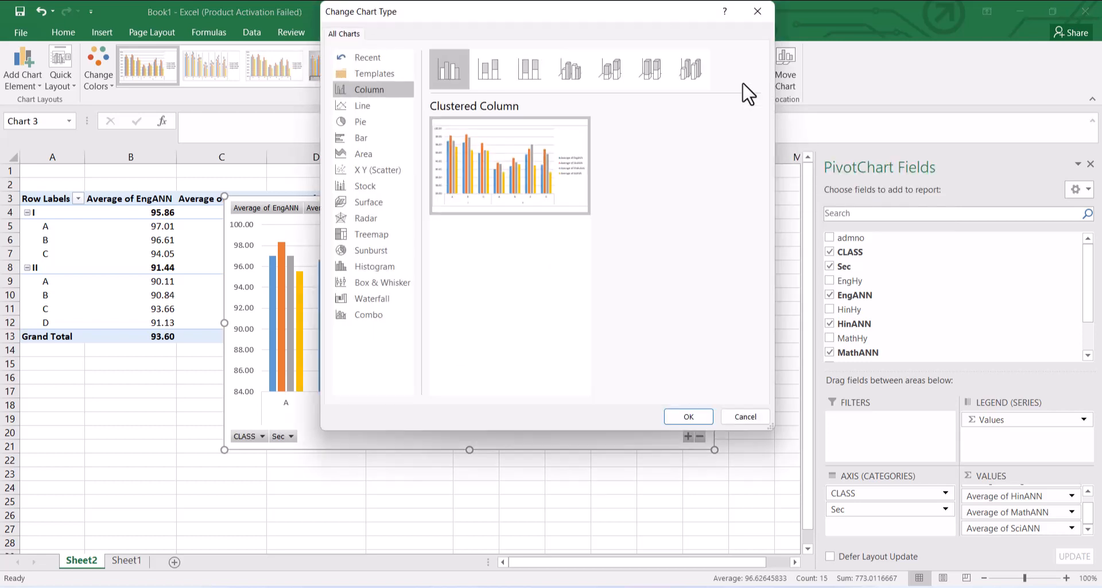
{"action": "left_click", "coordinate": [376, 108]}
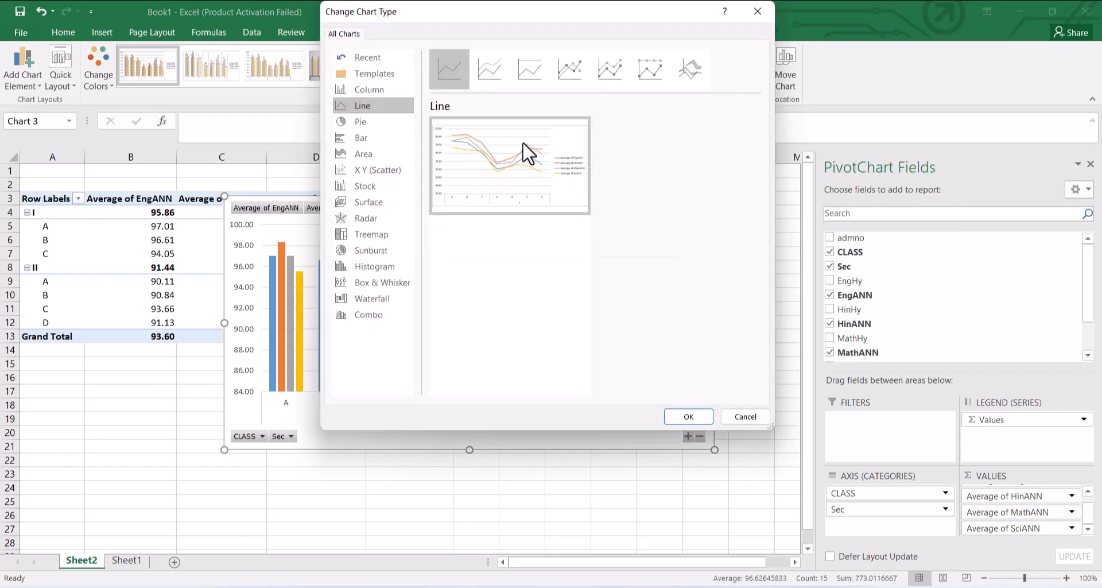
{"action": "left_click", "coordinate": [689, 417]}
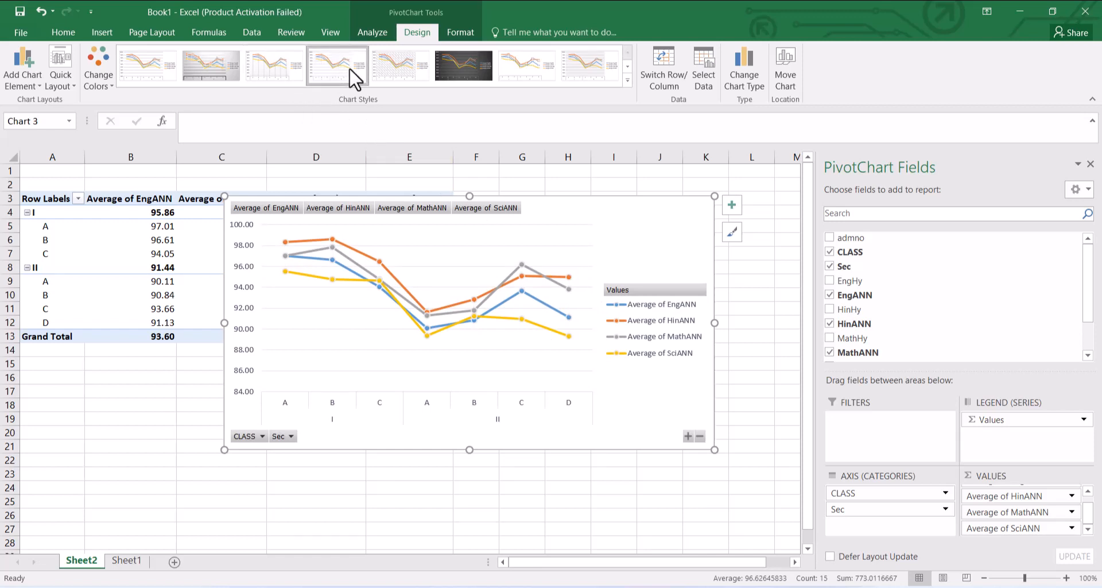
Step: Apply the fifth chart style, with the patterned plot background, and the third Colorful palette of orange, gold, green and brown to the line chart
{"action": "left_click", "coordinate": [402, 63]}
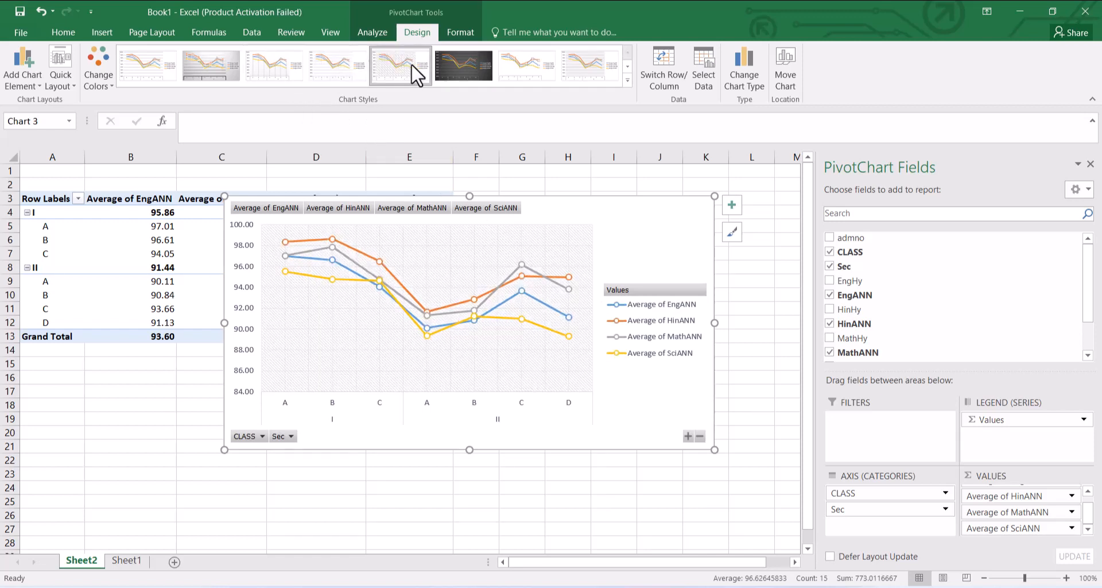
{"action": "left_click", "coordinate": [86, 79]}
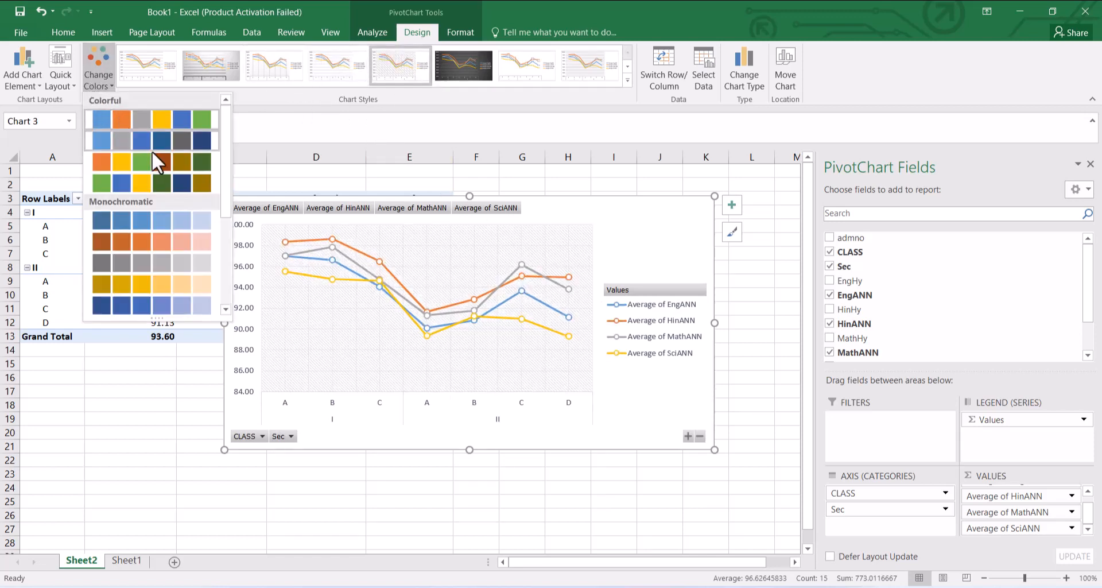
{"action": "left_click", "coordinate": [167, 162]}
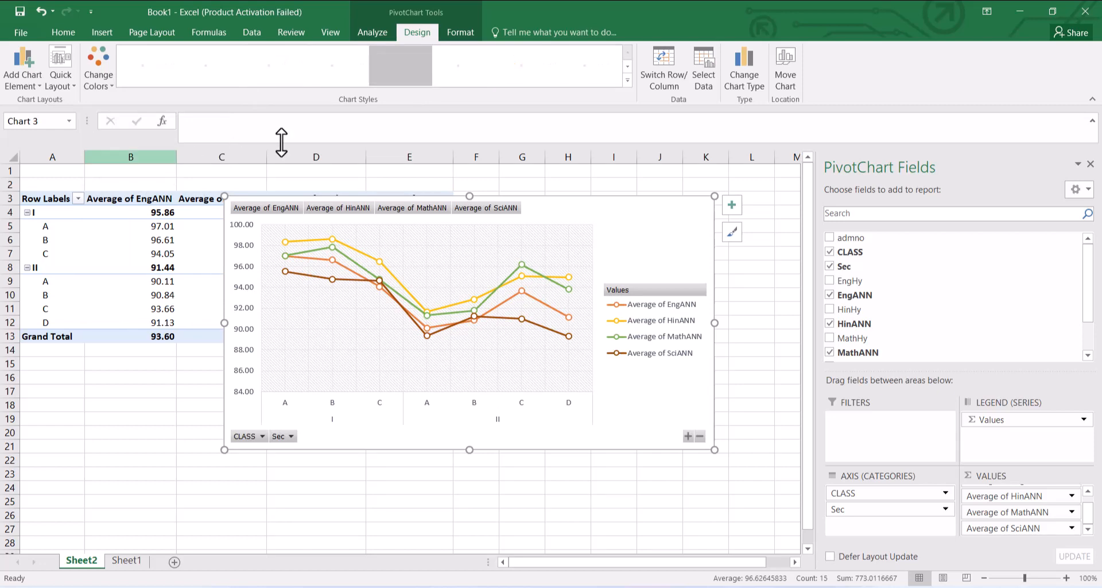
Step: Change the PivotChart's type from Line with Markers to Clustered Column
{"action": "left_click", "coordinate": [753, 78]}
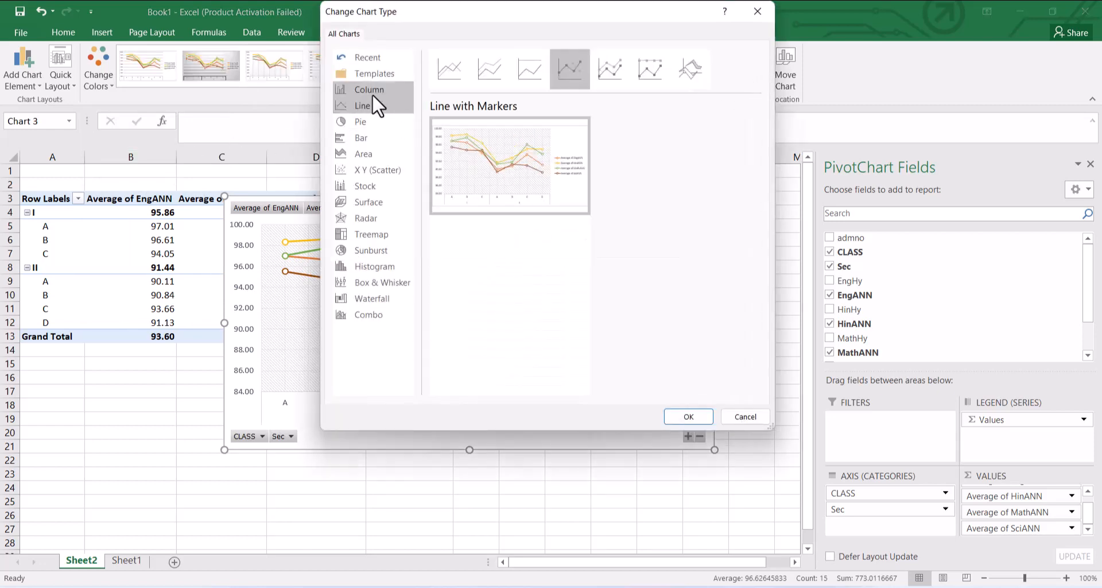
{"action": "left_click", "coordinate": [373, 92]}
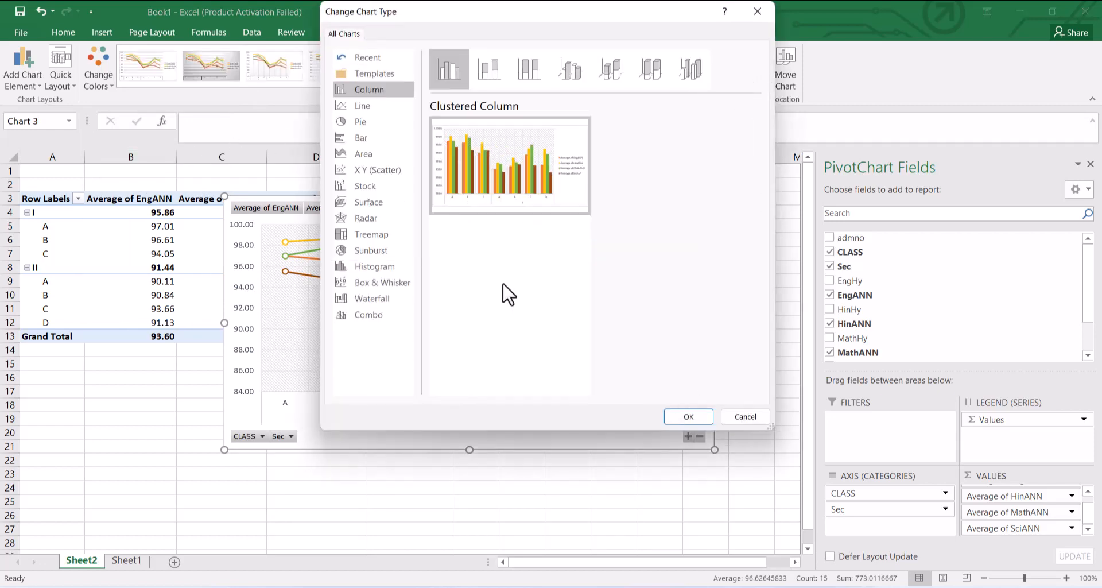
{"action": "left_click", "coordinate": [686, 416]}
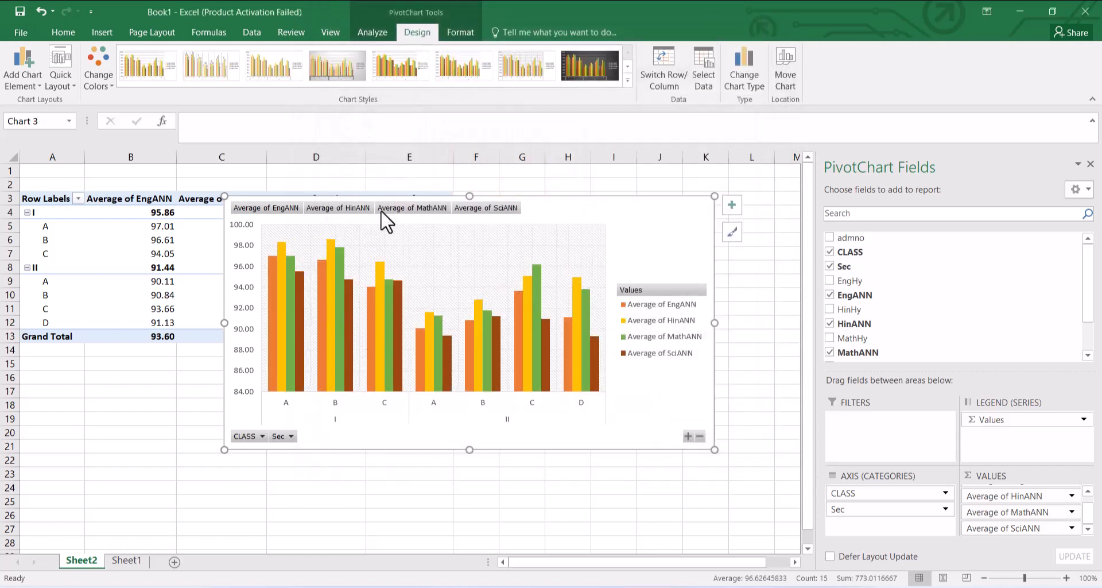
Step: Apply the last chart style, with shaded columns and data labels, and the first Monochromatic blue palette to the column chart
{"action": "left_click", "coordinate": [221, 63]}
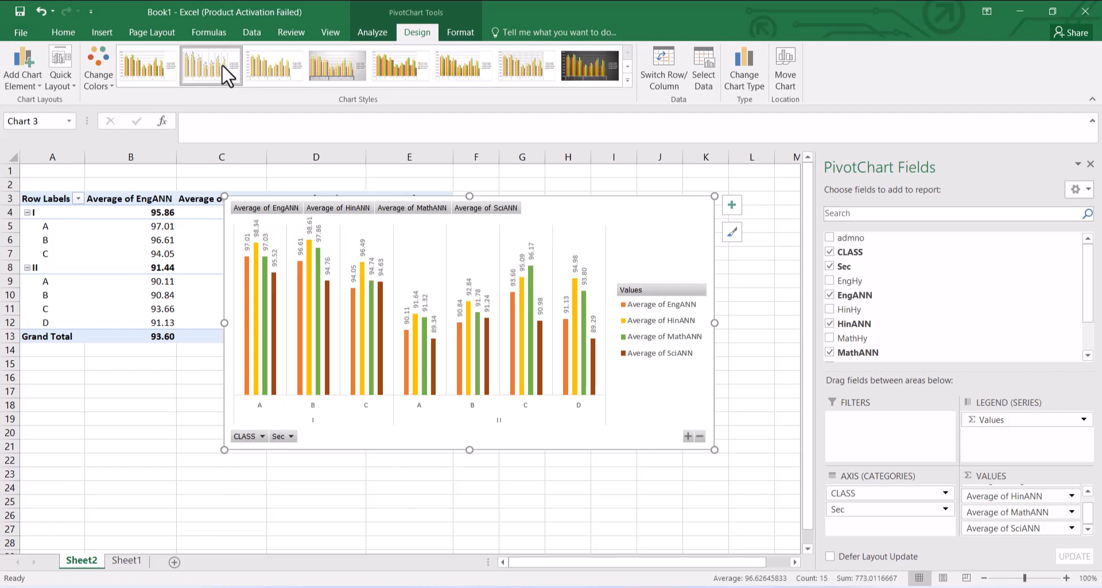
{"action": "left_click", "coordinate": [627, 79]}
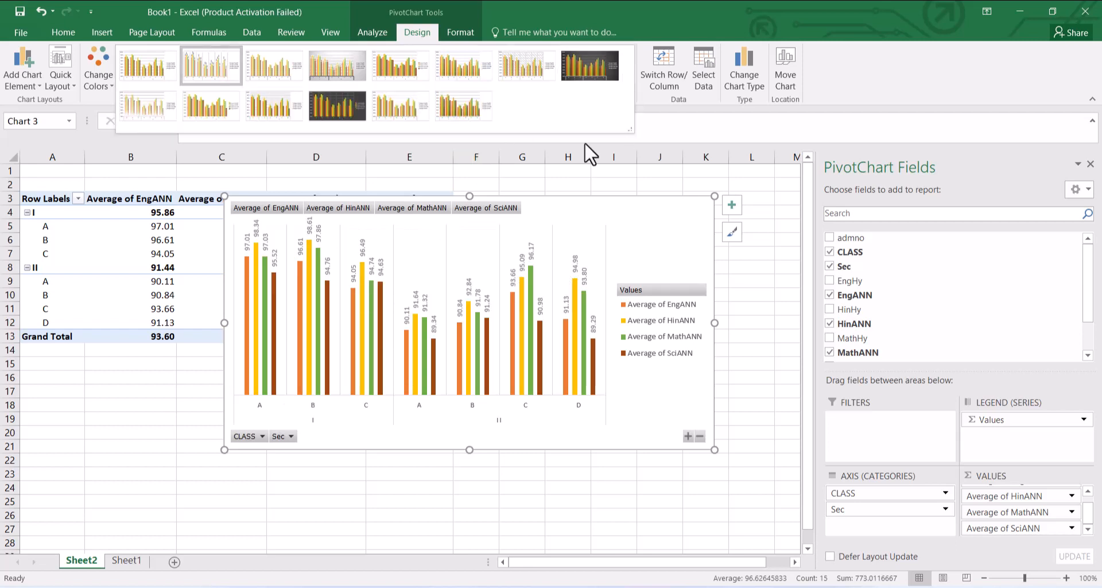
{"action": "left_click", "coordinate": [450, 121]}
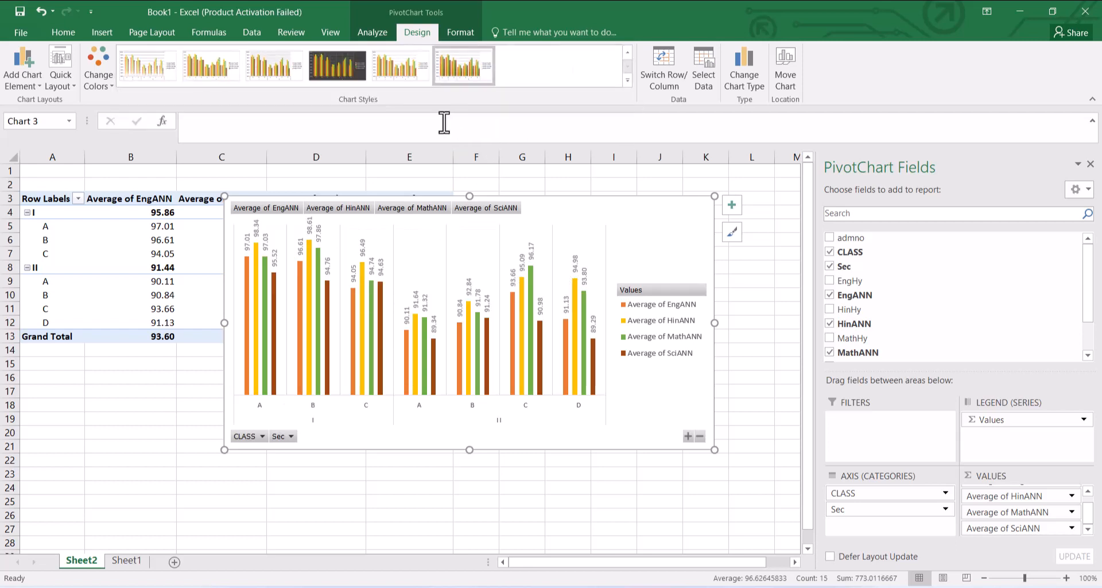
{"action": "left_click", "coordinate": [97, 76]}
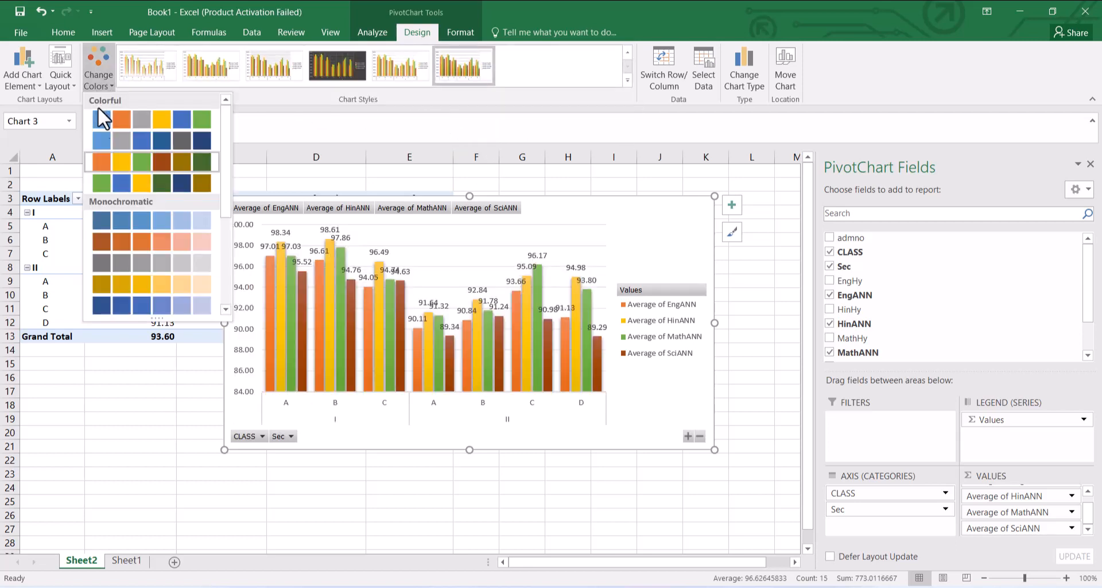
{"action": "left_click", "coordinate": [157, 222]}
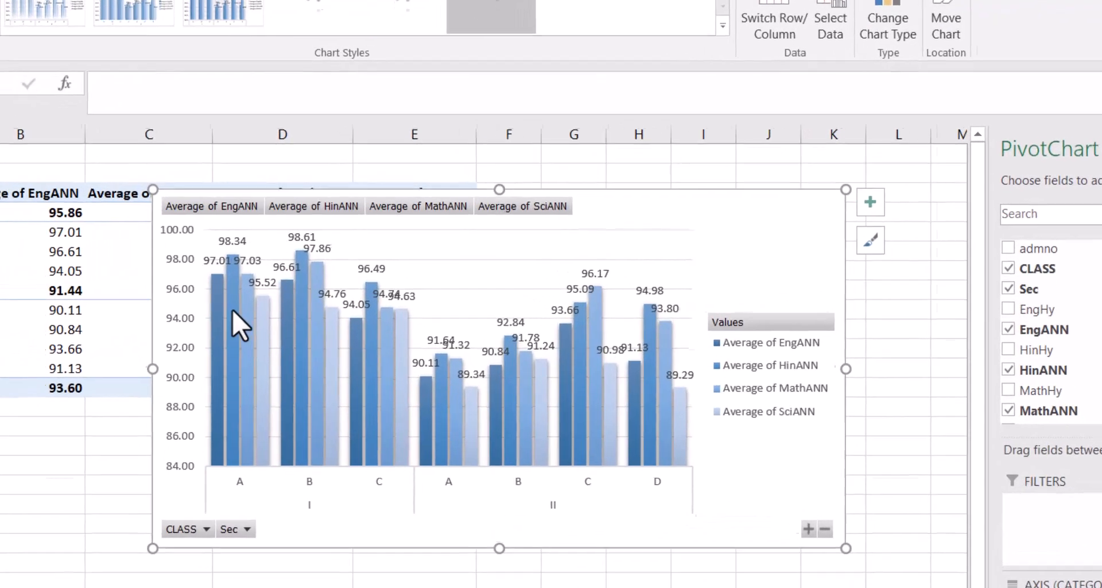
Step: Fill the Average of HinANN columns with the orange theme color
{"action": "left_click", "coordinate": [232, 311]}
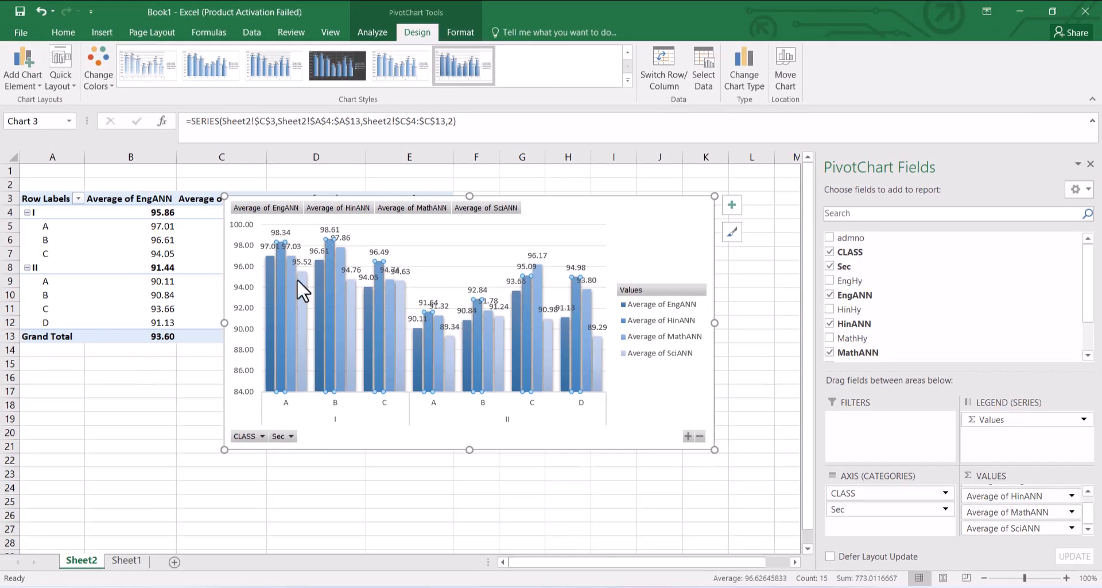
{"action": "left_click", "coordinate": [459, 33]}
{"action": "left_click", "coordinate": [534, 53]}
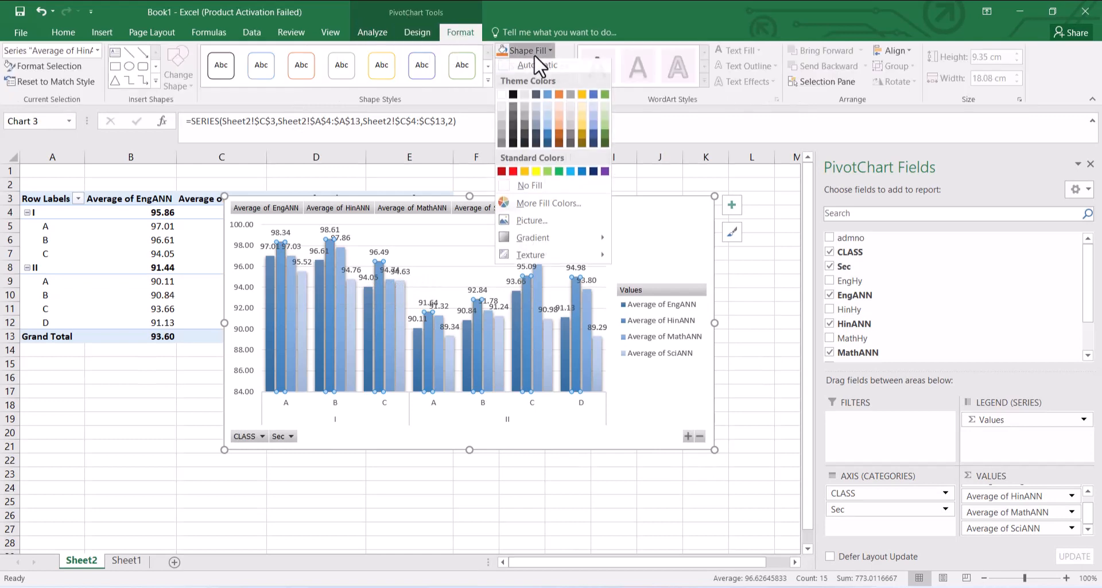
{"action": "left_click", "coordinate": [559, 96]}
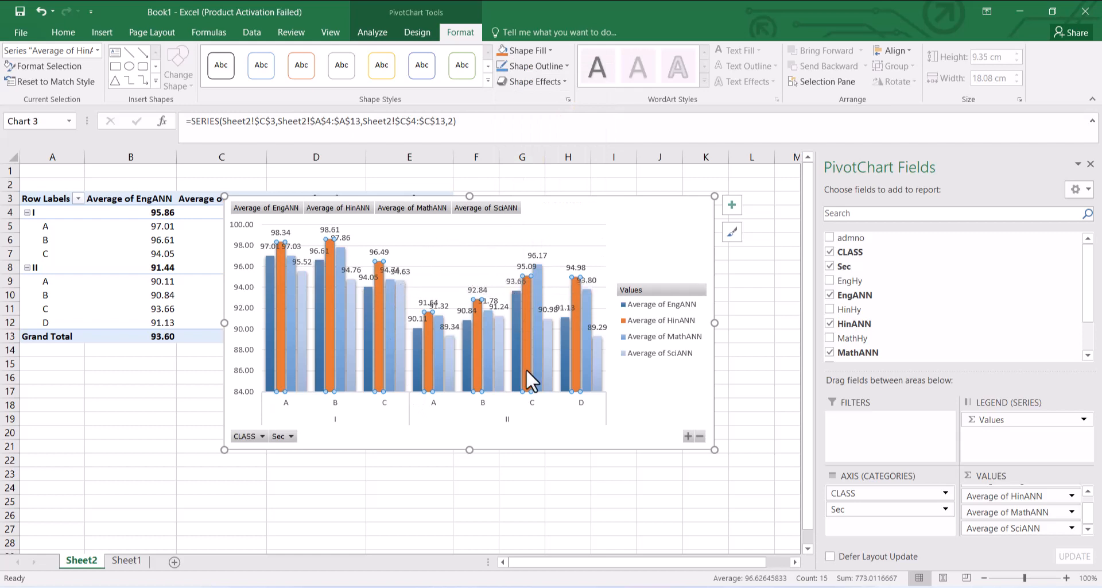
Step: Enlarge the horizontal category axis labels to 11 pt and make them bold
{"action": "left_click", "coordinate": [333, 402]}
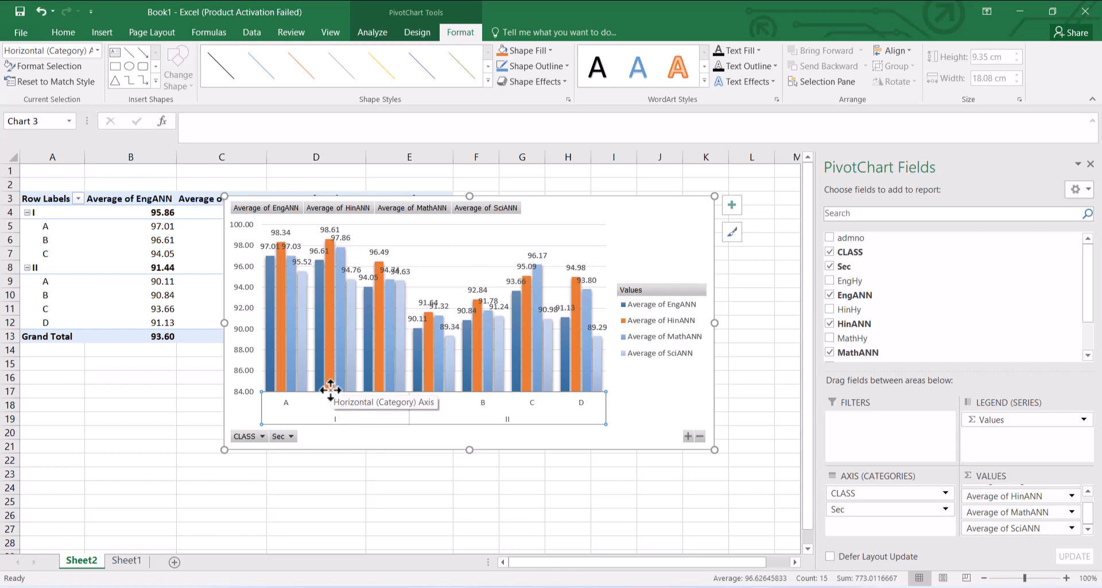
{"action": "left_click", "coordinate": [65, 34]}
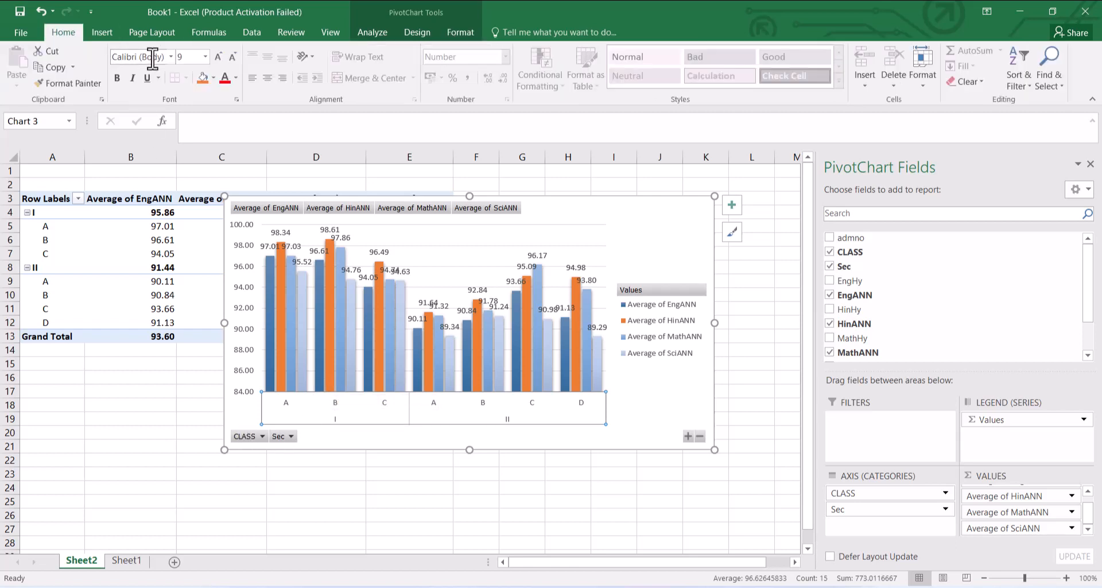
{"action": "left_click", "coordinate": [218, 58]}
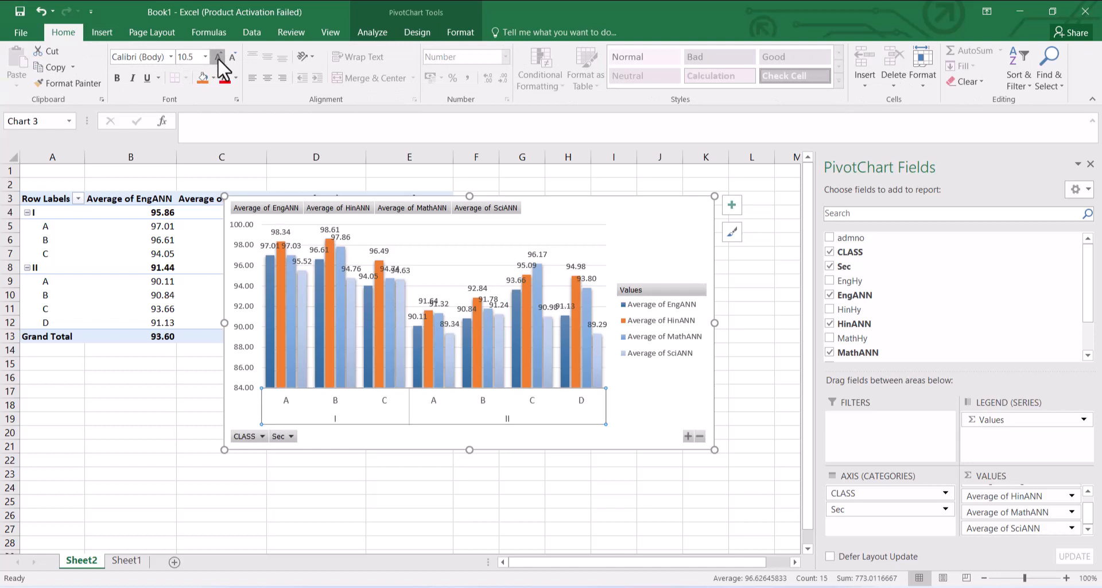
{"action": "left_click", "coordinate": [121, 78]}
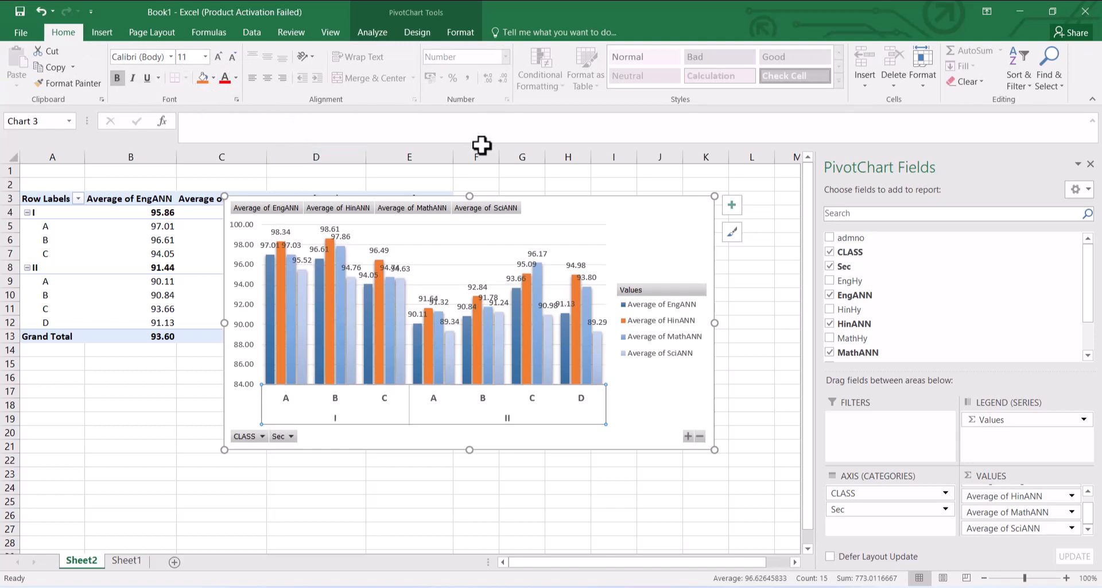
Step: Shrink the horizontal category axis labels step by step to a font size smaller than 5 pt
{"action": "left_click", "coordinate": [232, 57]}
{"action": "left_click", "coordinate": [232, 57]}
{"action": "left_click", "coordinate": [232, 57]}
{"action": "left_click", "coordinate": [232, 58]}
{"action": "left_click", "coordinate": [232, 58]}
{"action": "left_click", "coordinate": [232, 57]}
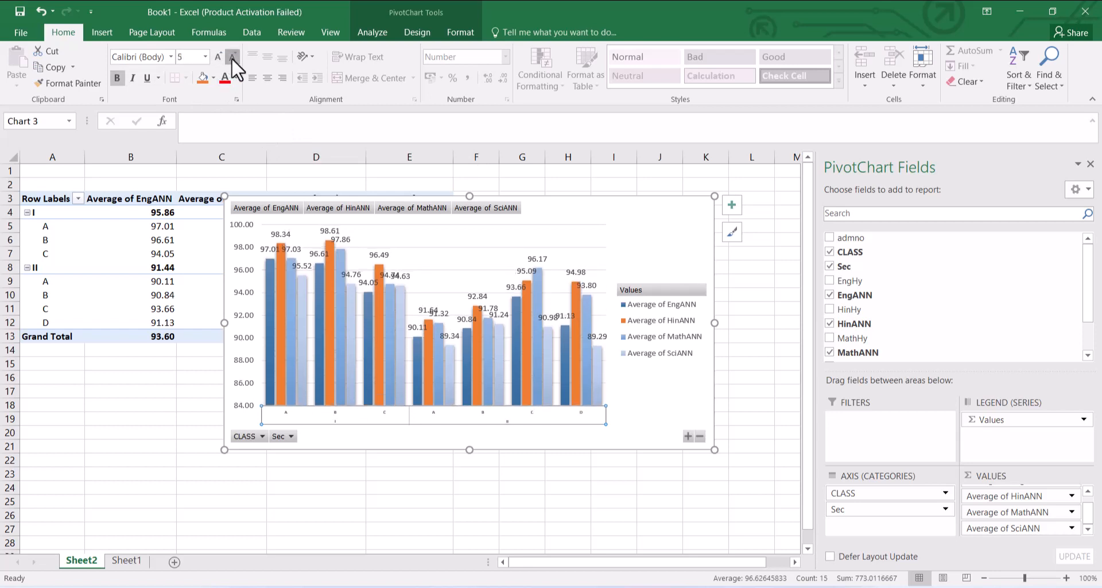
{"action": "left_click", "coordinate": [232, 57]}
Step: On Sheet1, add the heading Photo in cell L1, beside the SciANN column
{"action": "scroll", "coordinate": [230, 60], "scroll_direction": "down", "scroll_amount": 1}
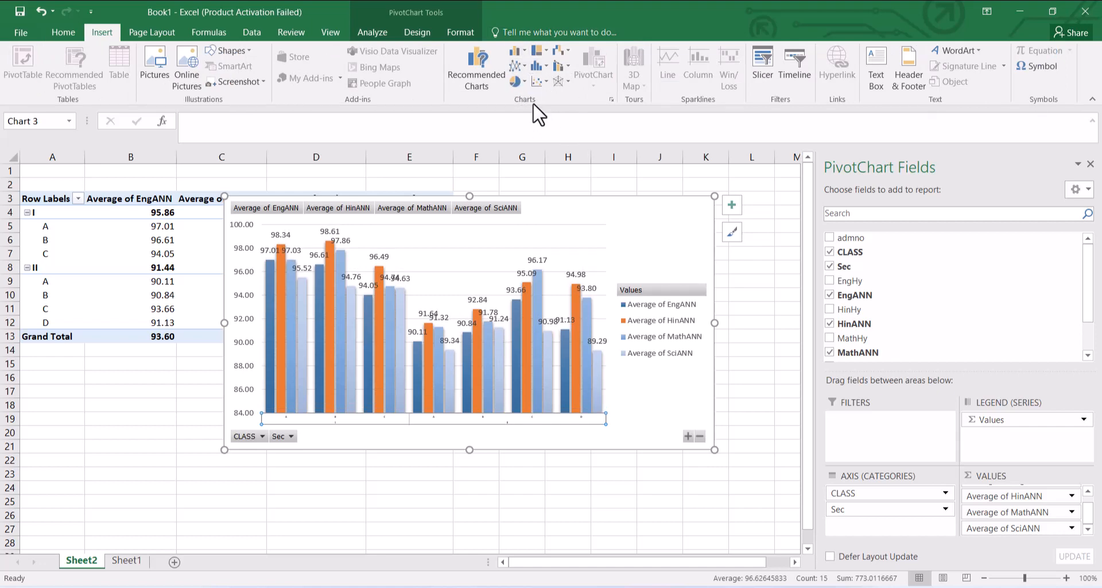
{"action": "key", "text": "ctrl+Page_Down"}
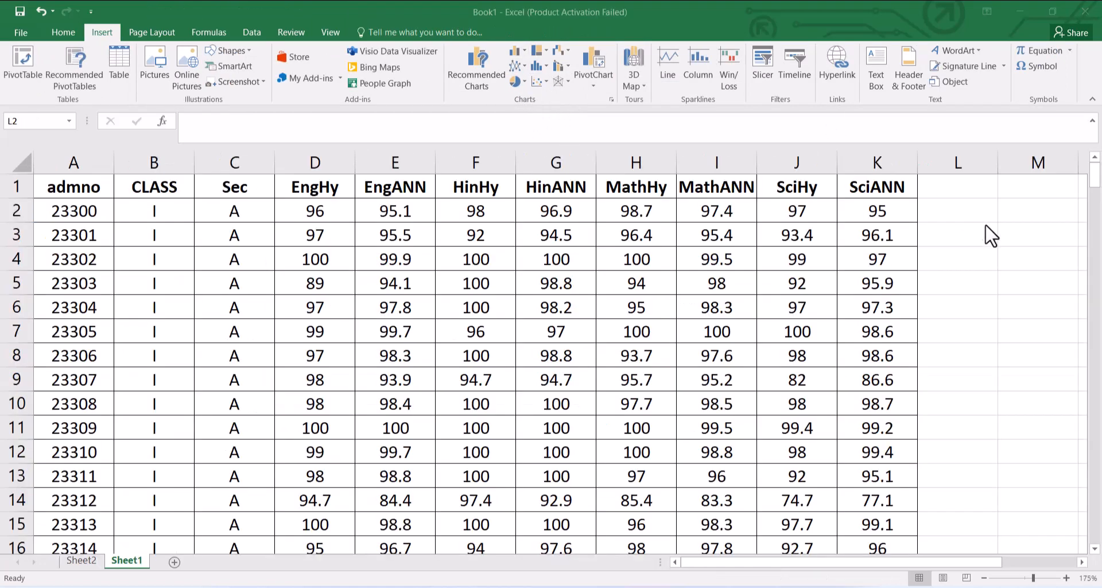
{"action": "left_click", "coordinate": [942, 218]}
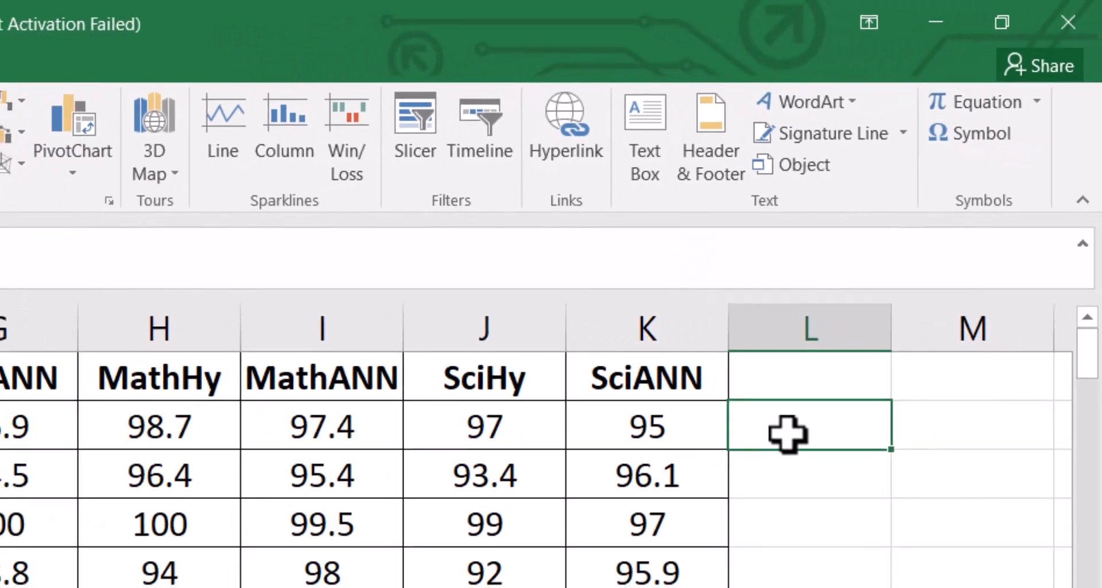
{"action": "left_click", "coordinate": [770, 337]}
{"action": "left_click", "coordinate": [778, 381]}
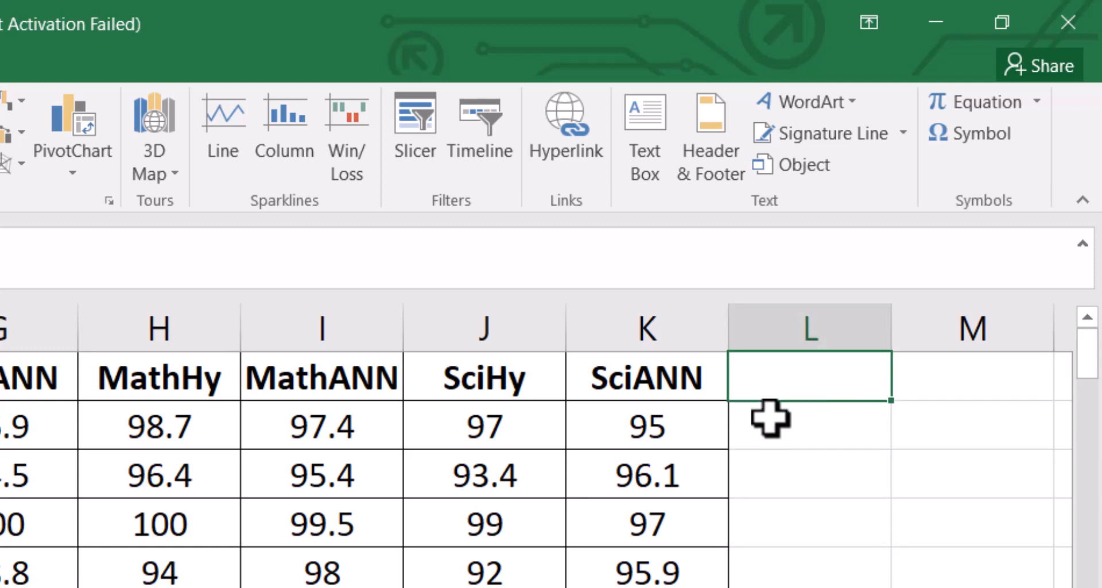
{"action": "type", "text": "Photo"}
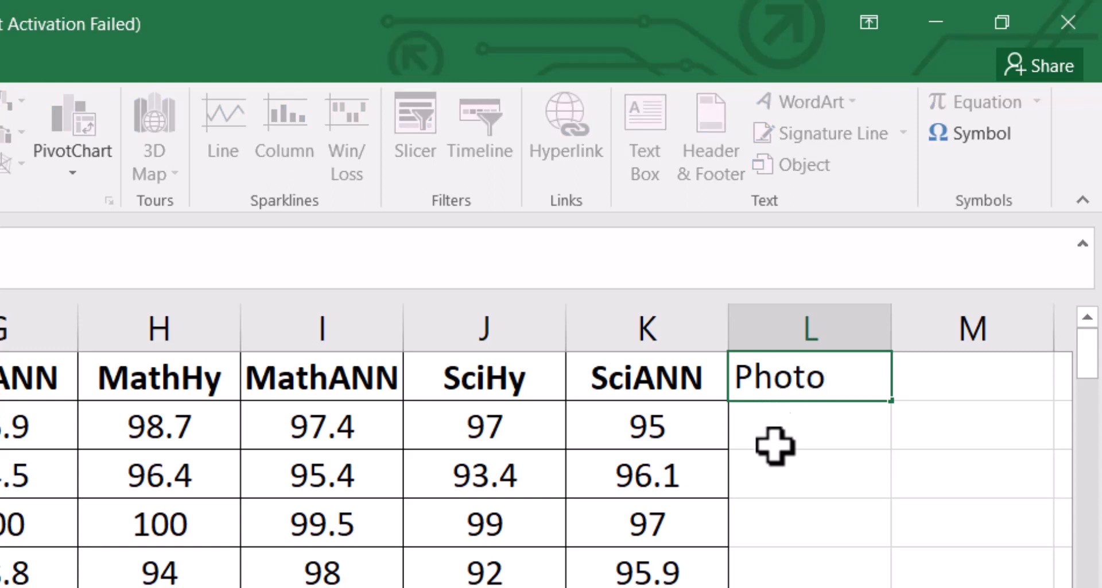
{"action": "key", "text": "Return"}
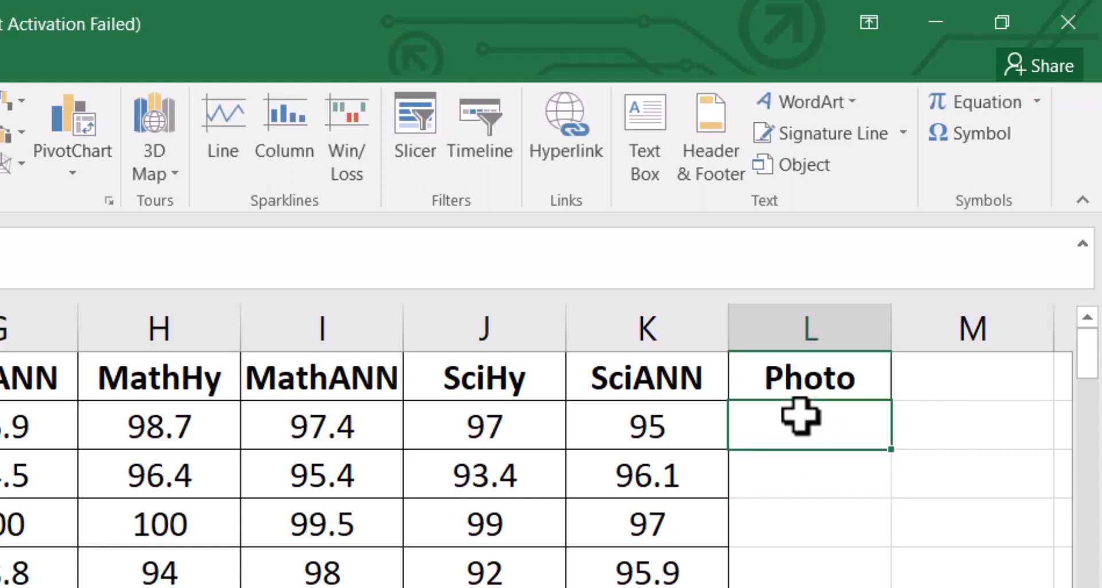
Step: Start a hyperlink in cell L2 and choose 0ae8bef867de23214e75a1110aff2073.jpg from the Pictures folder as its target
{"action": "left_click", "coordinate": [577, 152]}
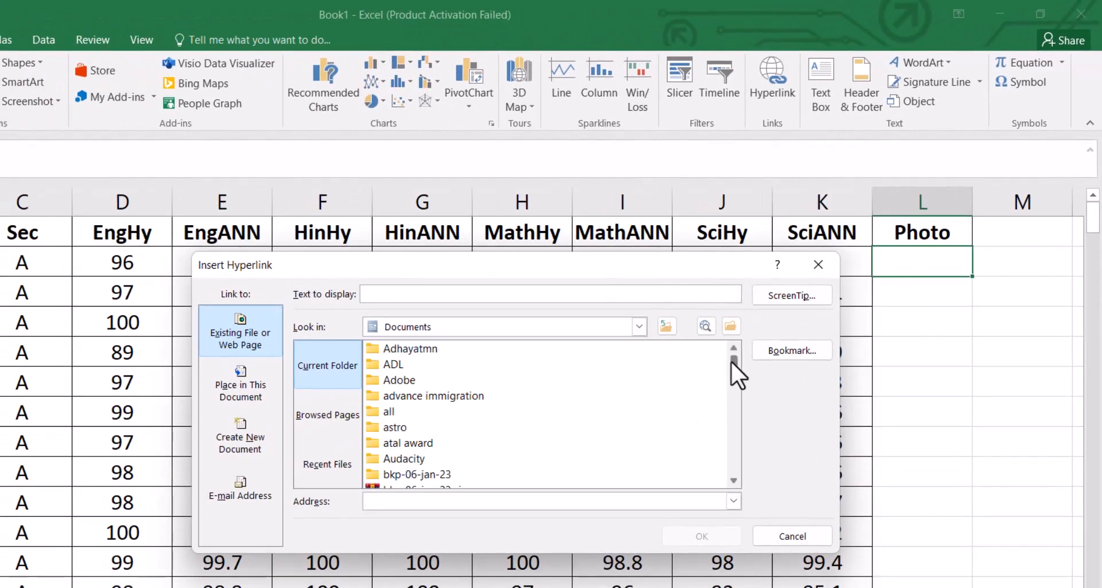
{"action": "left_click_drag", "start_coordinate": [732, 360], "coordinate": [742, 472]}
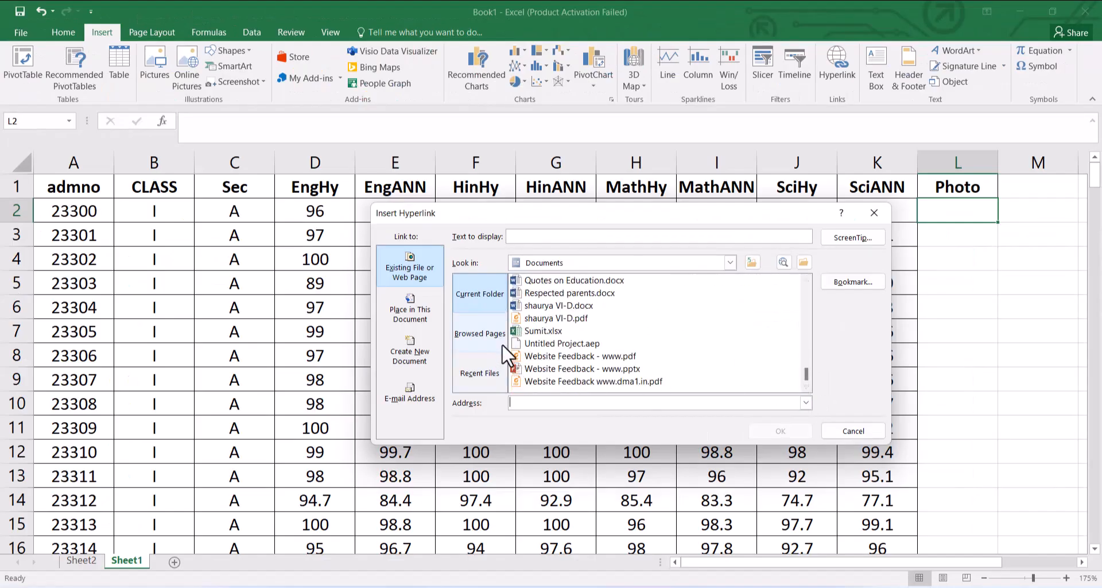
{"action": "left_click", "coordinate": [804, 262]}
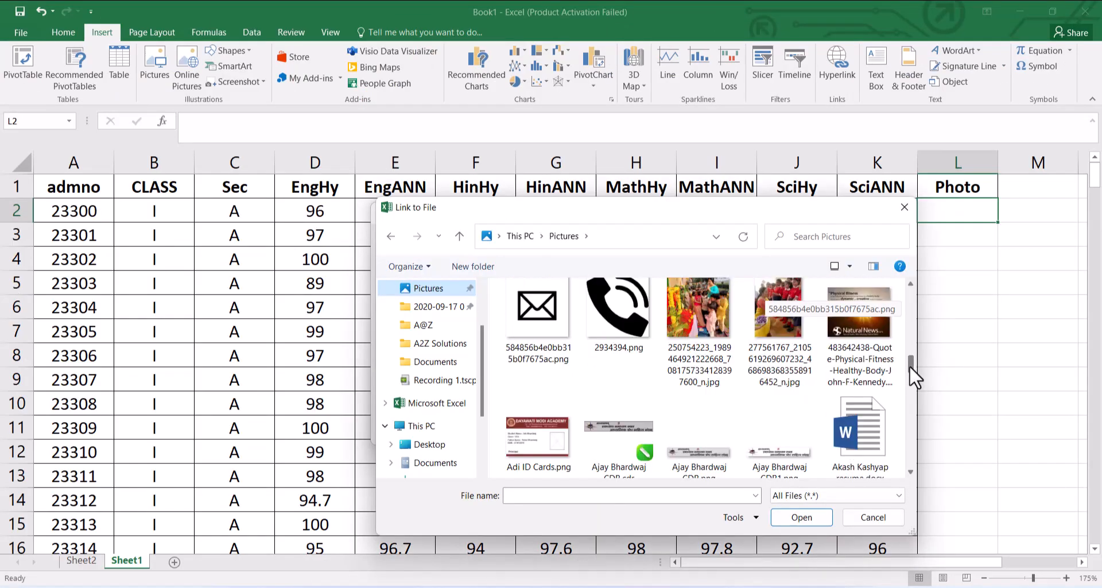
{"action": "scroll", "coordinate": [907, 356], "scroll_direction": "up", "scroll_amount": 5}
{"action": "left_click", "coordinate": [603, 371]}
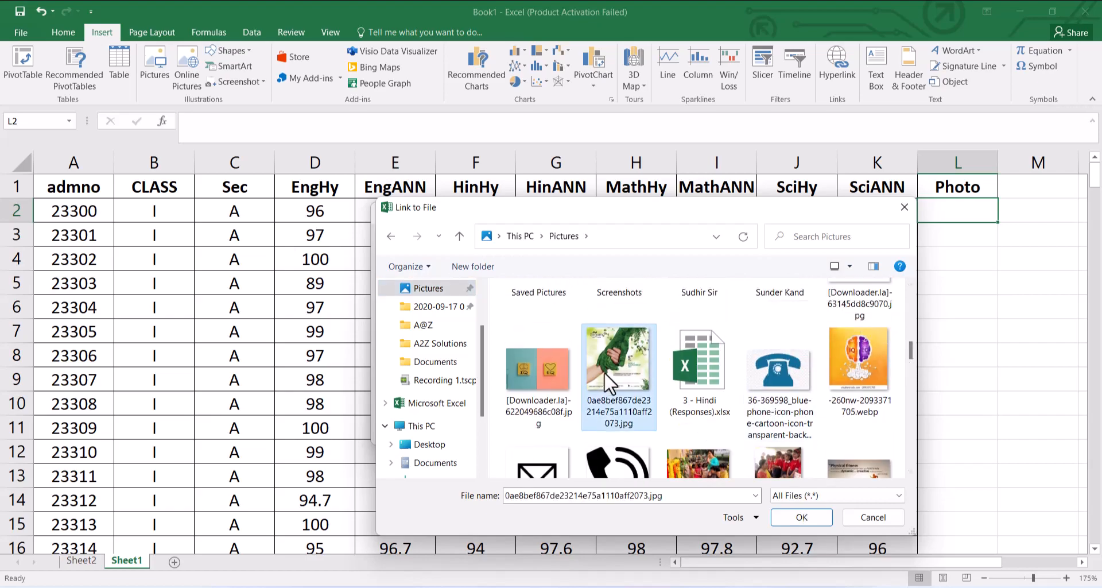
{"action": "left_click", "coordinate": [804, 518]}
Step: Set the hyperlink's display text to Click To Open Image and insert the link in L2
{"action": "left_click", "coordinate": [672, 236]}
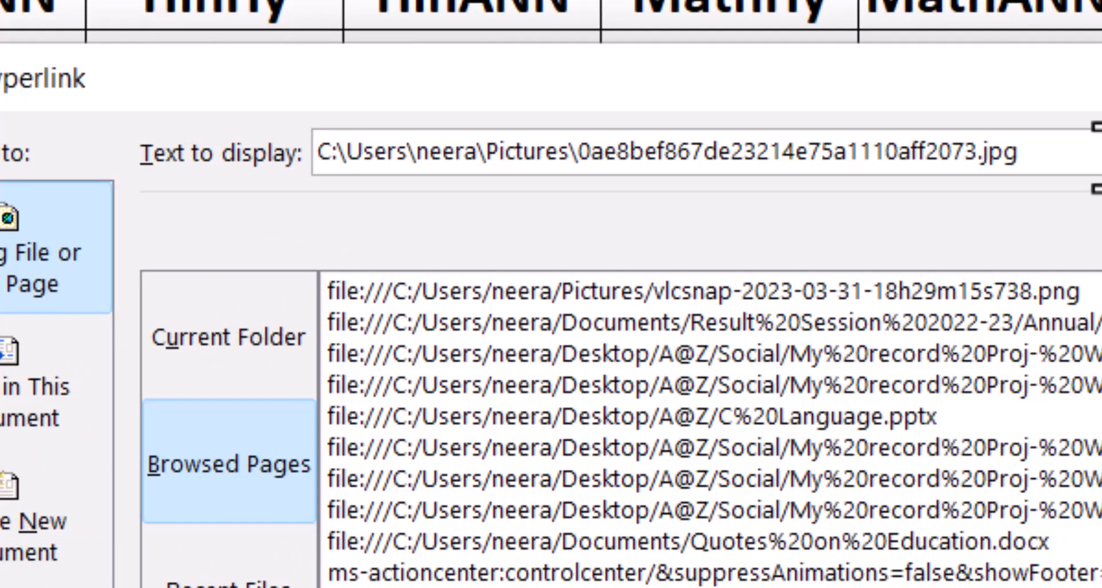
{"action": "key", "text": "ctrl+a"}
{"action": "type", "text": "Click To Open Image"}
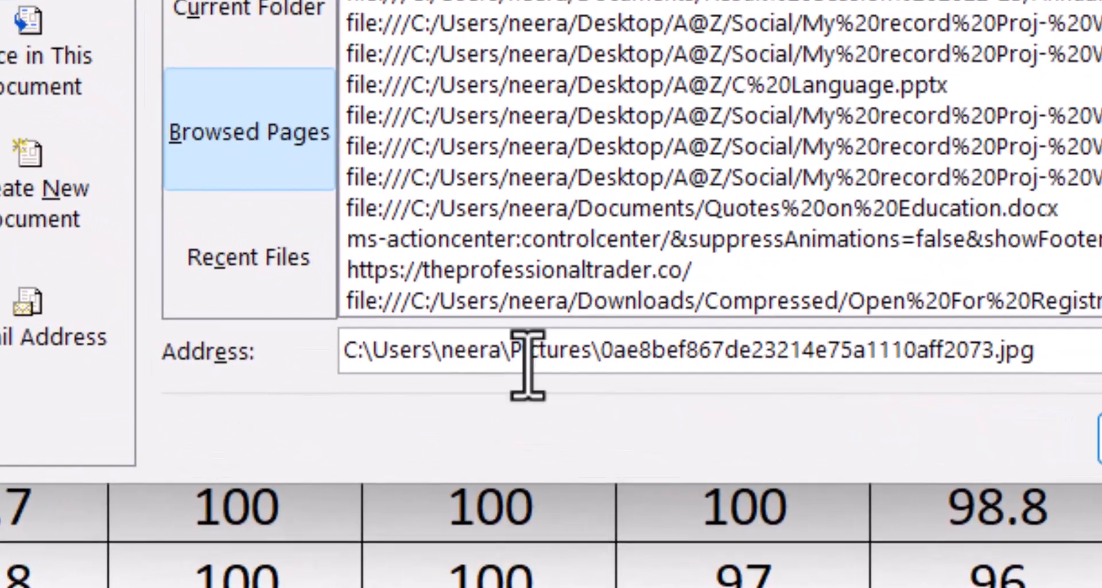
{"action": "left_click_drag", "start_coordinate": [998, 366], "coordinate": [355, 407]}
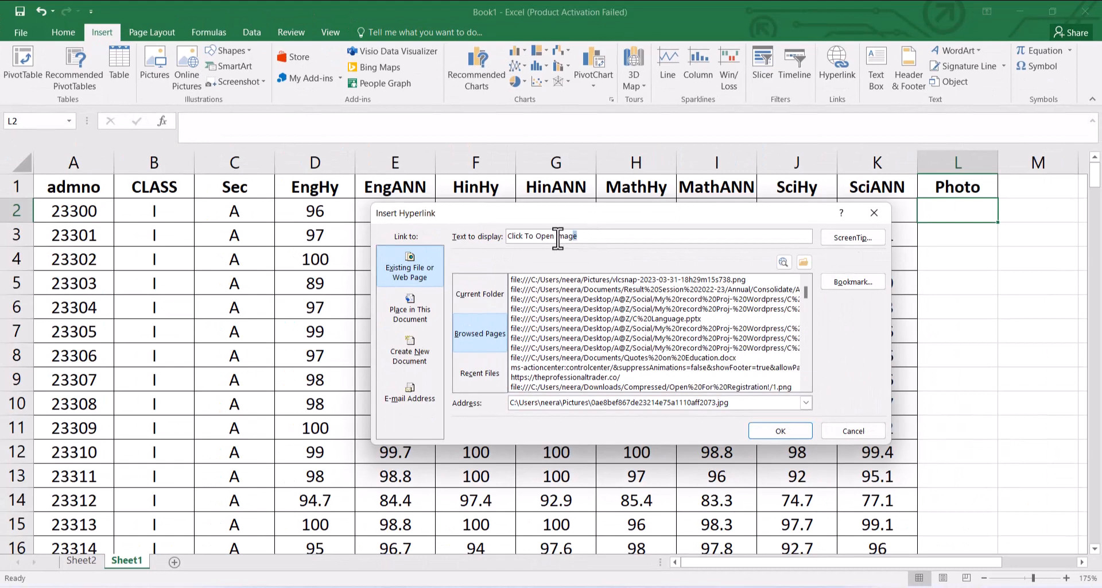
{"action": "left_click_drag", "start_coordinate": [672, 237], "coordinate": [480, 238]}
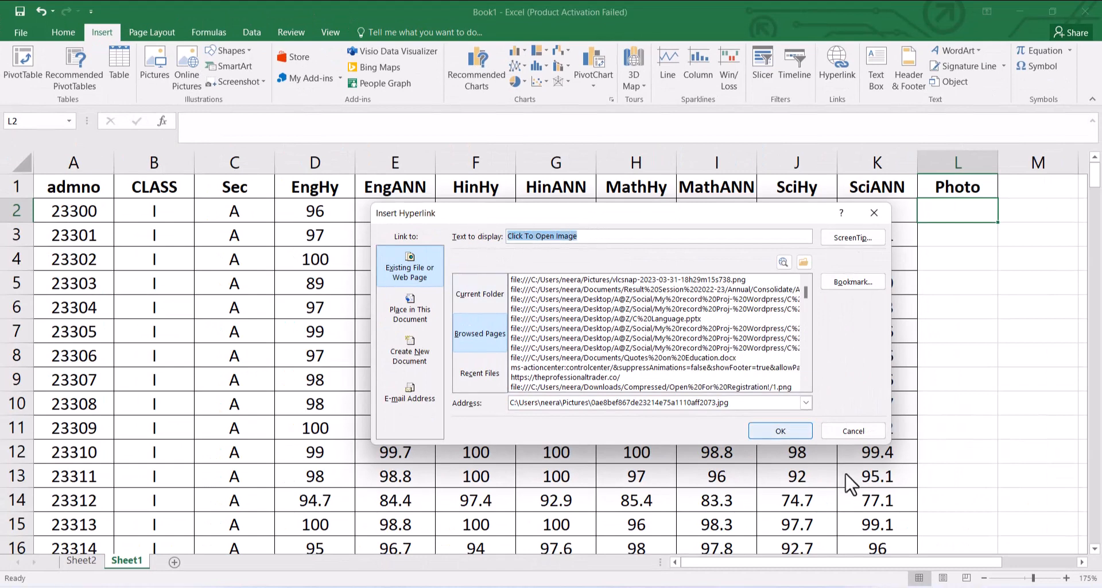
{"action": "left_click", "coordinate": [770, 430]}
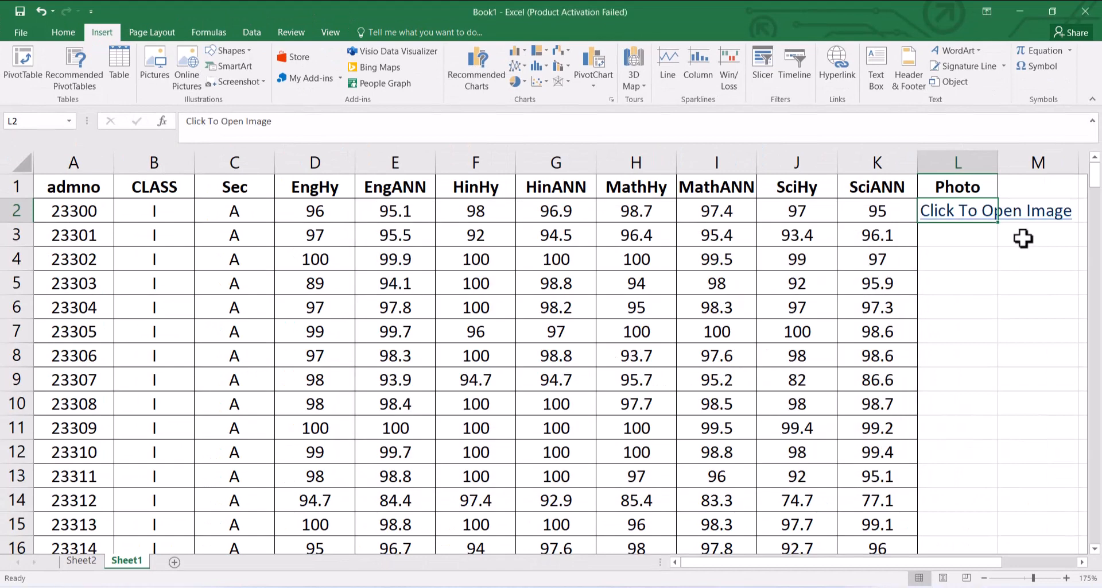
Step: Widen column L to fit the link text, and test the link by opening the image and closing it again
{"action": "left_click", "coordinate": [1006, 261]}
{"action": "left_click_drag", "start_coordinate": [999, 163], "coordinate": [1081, 166]}
{"action": "left_click", "coordinate": [991, 217]}
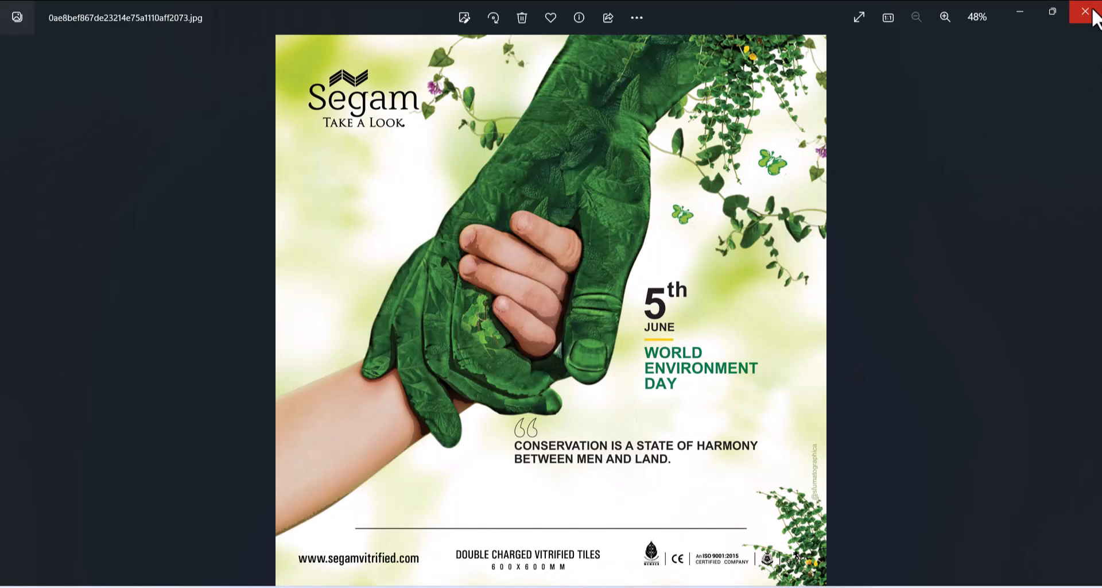
{"action": "left_click", "coordinate": [1092, 17]}
{"action": "left_click", "coordinate": [985, 213]}
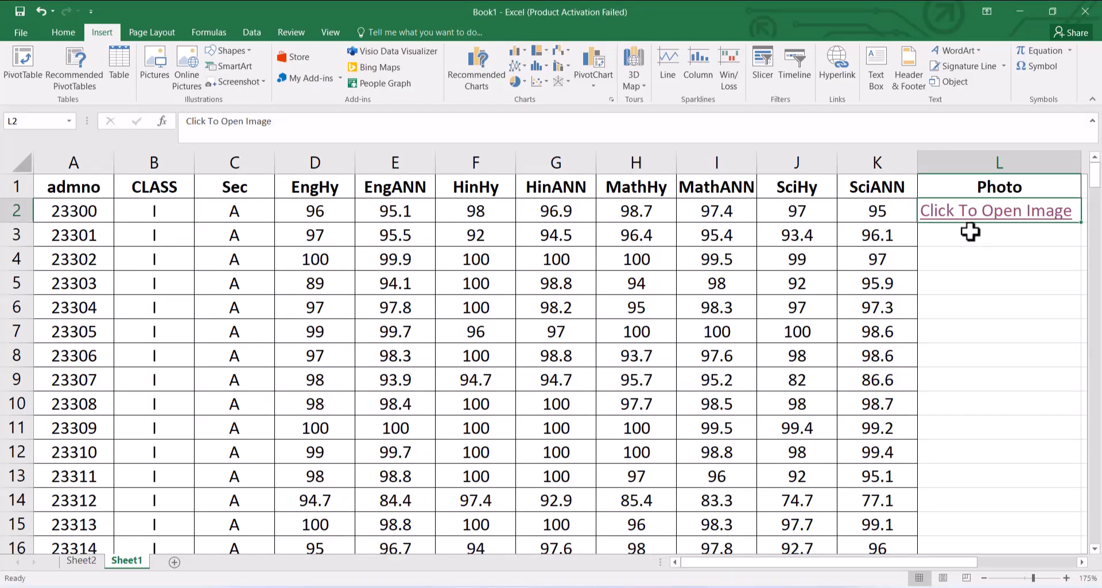
{"action": "left_click", "coordinate": [970, 232]}
{"action": "left_click", "coordinate": [970, 276]}
{"action": "left_click", "coordinate": [964, 325]}
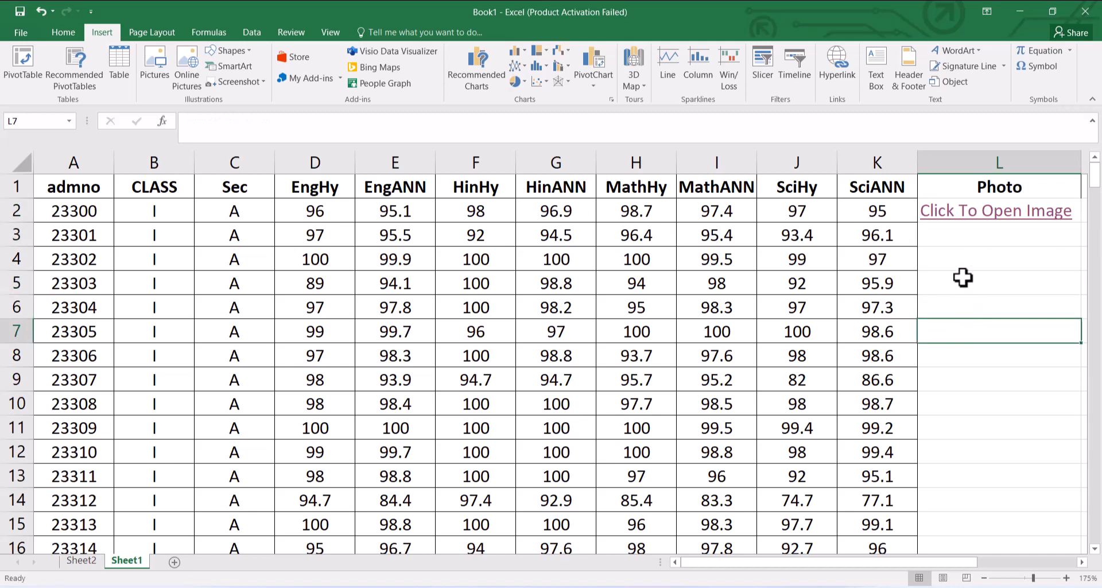